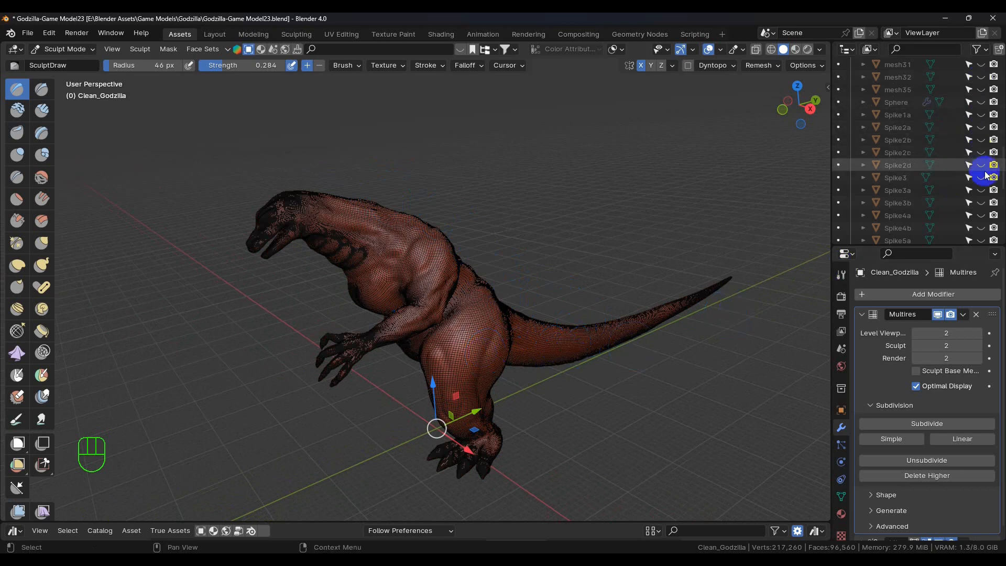
# Box-hide Godzilla's body, arms, legs and tail so only the head and neck stay in view
pyautogui.click(43, 443)
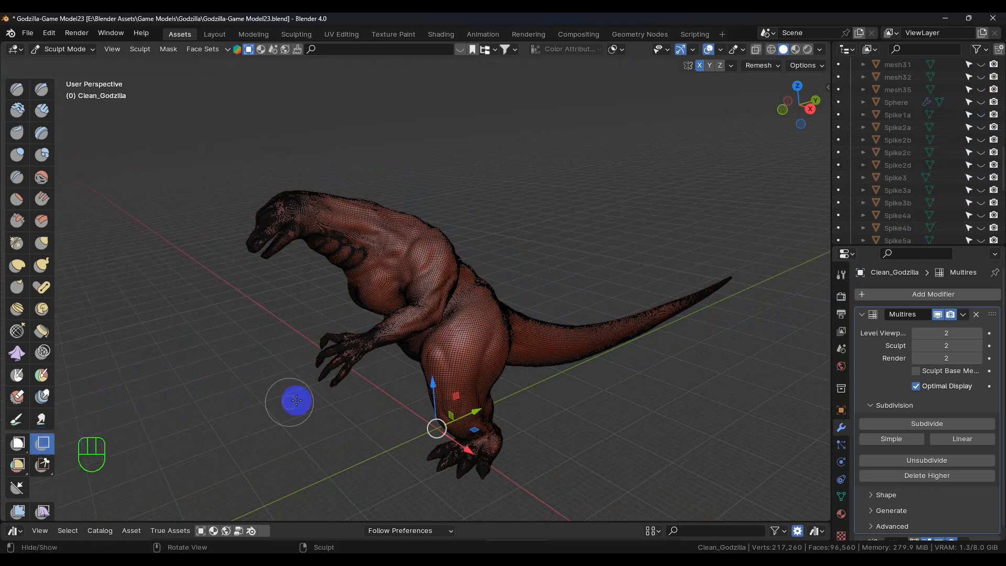
pyautogui.moveTo(779, 218); pyautogui.dragTo(399, 491)
pyautogui.moveTo(484, 182); pyautogui.dragTo(398, 364)
pyautogui.moveTo(459, 296); pyautogui.dragTo(291, 426)
pyautogui.moveTo(478, 420); pyautogui.dragTo(391, 304, button='middle')
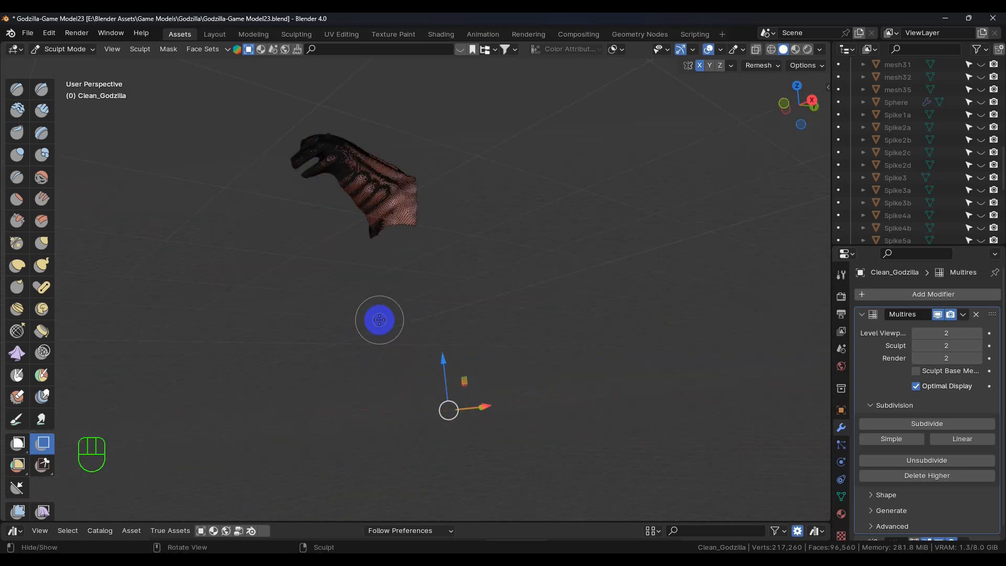
# Carve the crease behind the front bulge along the jaw edge with the Draw brush, using a 36 px radius
pyautogui.scroll(10, 381, 318)
pyautogui.moveTo(394, 323); pyautogui.dragTo(421, 259, button='middle')
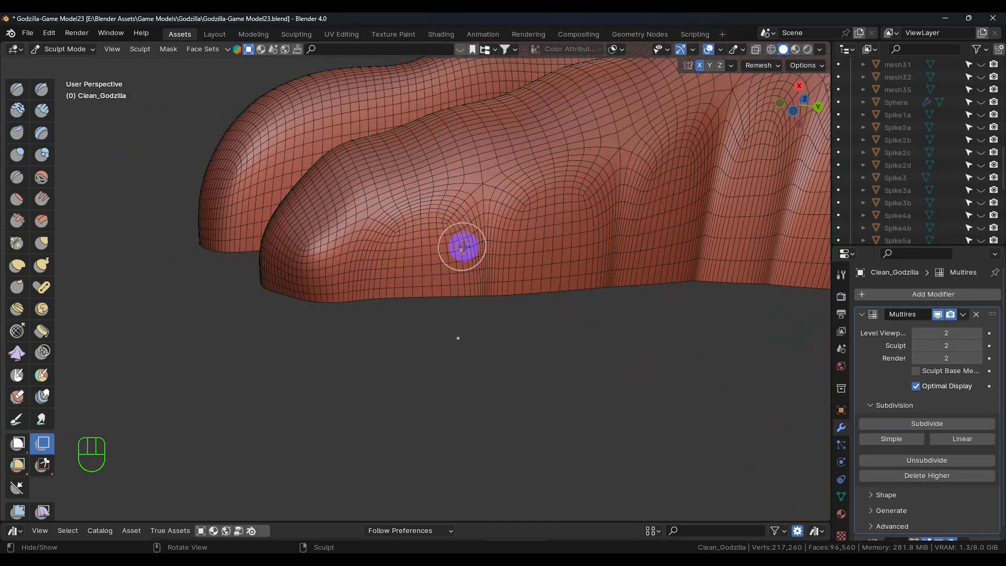
pyautogui.click(17, 90)
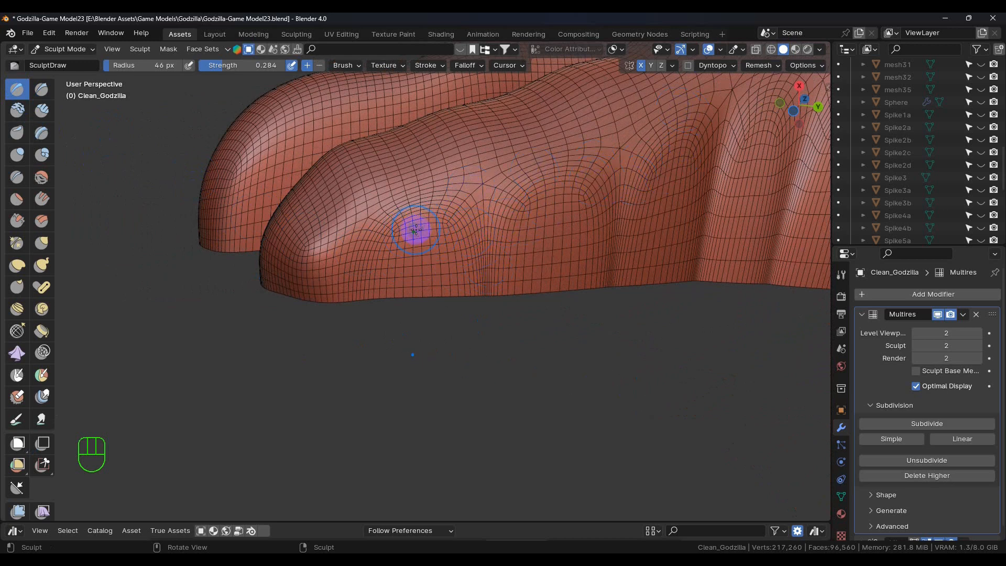
pyautogui.click(106, 392)
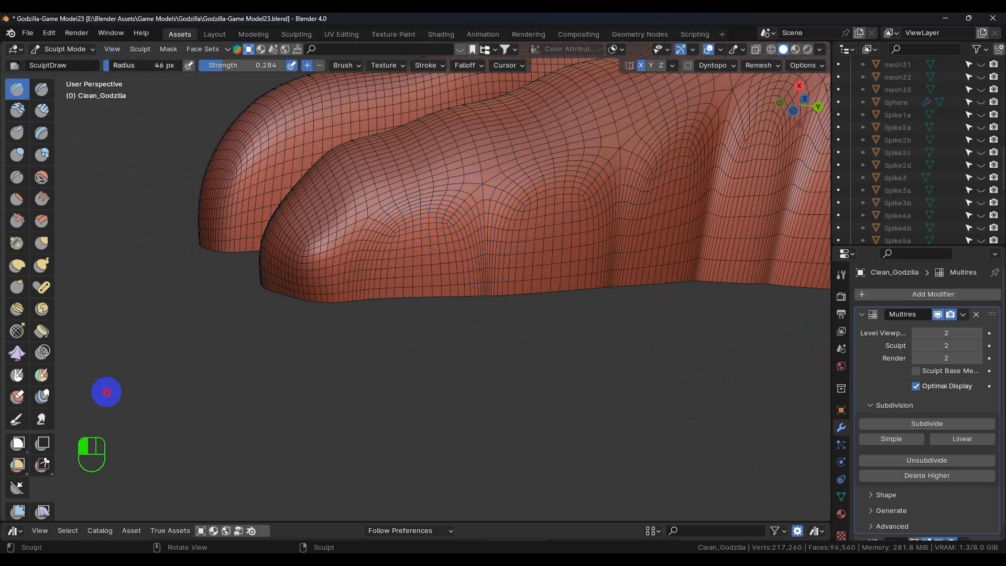
pyautogui.moveTo(448, 226)
pyautogui.mouseDown()
pyautogui.moveTo(455, 218)
pyautogui.moveTo(465, 247)
pyautogui.moveTo(460, 225)
pyautogui.moveTo(472, 238)
pyautogui.moveTo(476, 279)
pyautogui.moveTo(476, 247)
pyautogui.moveTo(480, 299)
pyautogui.moveTo(467, 233)
pyautogui.moveTo(476, 296)
pyautogui.mouseUp()
pyautogui.moveTo(473, 234)
pyautogui.mouseDown()
pyautogui.moveTo(443, 218)
pyautogui.moveTo(420, 249)
pyautogui.moveTo(384, 238)
pyautogui.moveTo(440, 227)
pyautogui.moveTo(455, 243)
pyautogui.moveTo(395, 232)
pyautogui.moveTo(458, 264)
pyautogui.moveTo(433, 241)
pyautogui.moveTo(434, 297)
pyautogui.mouseUp()
pyautogui.moveTo(433, 297)
pyautogui.mouseDown(button='middle')
pyautogui.moveTo(458, 278)
pyautogui.moveTo(469, 288)
pyautogui.moveTo(543, 261)
pyautogui.moveTo(606, 281)
pyautogui.mouseUp(button='middle')
pyautogui.moveTo(606, 281)
pyautogui.mouseDown()
pyautogui.moveTo(610, 274)
pyautogui.moveTo(593, 299)
pyautogui.moveTo(514, 301)
pyautogui.moveTo(555, 289)
pyautogui.moveTo(564, 267)
pyautogui.moveTo(559, 321)
pyautogui.moveTo(520, 334)
pyautogui.moveTo(577, 316)
pyautogui.mouseUp()
pyautogui.moveTo(628, 274)
pyautogui.mouseDown()
pyautogui.moveTo(618, 236)
pyautogui.moveTo(631, 274)
pyautogui.moveTo(611, 278)
pyautogui.moveTo(597, 321)
pyautogui.mouseUp()
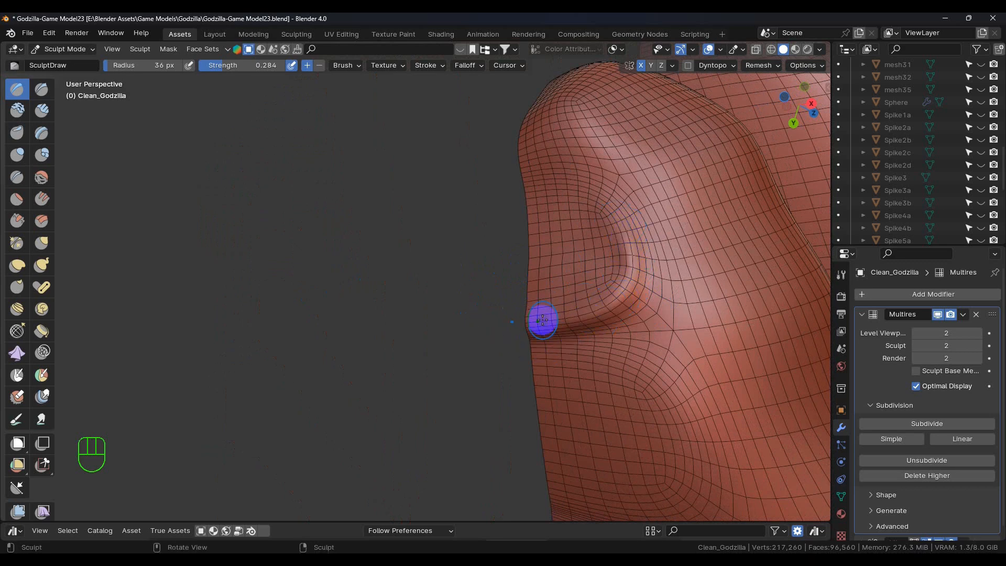
# Sculpt the second bulge on the jaw edge and carve the crease behind it with the Draw brush
pyautogui.moveTo(516, 319)
pyautogui.mouseDown(button='middle')
pyautogui.moveTo(580, 324)
pyautogui.moveTo(564, 305)
pyautogui.moveTo(606, 301)
pyautogui.moveTo(538, 261)
pyautogui.mouseUp(button='middle')
pyautogui.scroll(2, 555, 269)
pyautogui.moveTo(614, 308)
pyautogui.mouseDown()
pyautogui.moveTo(616, 362)
pyautogui.moveTo(521, 398)
pyautogui.moveTo(545, 398)
pyautogui.moveTo(504, 393)
pyautogui.moveTo(611, 348)
pyautogui.moveTo(593, 362)
pyautogui.mouseUp()
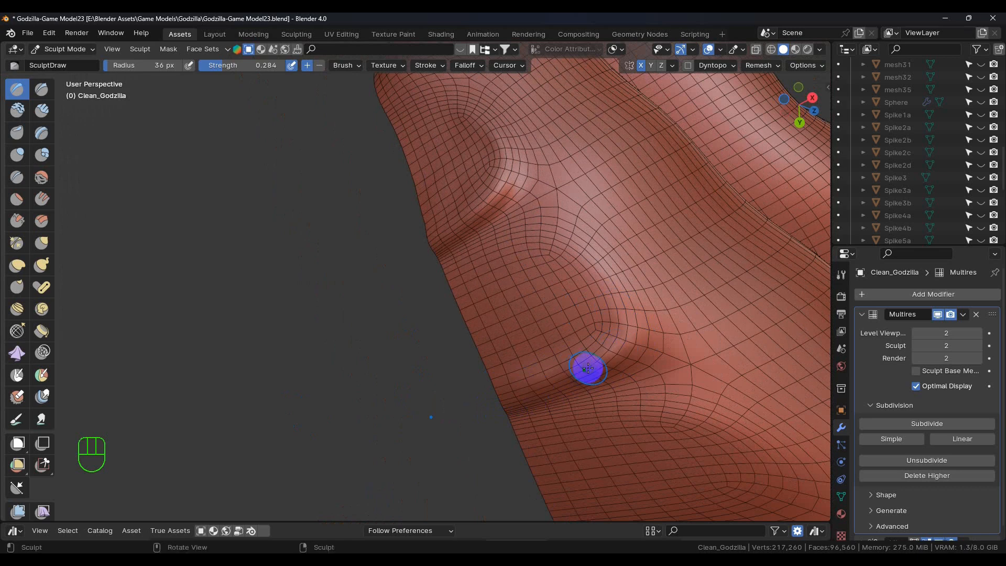
pyautogui.moveTo(588, 275)
pyautogui.mouseDown()
pyautogui.moveTo(629, 339)
pyautogui.moveTo(612, 351)
pyautogui.mouseUp()
pyautogui.moveTo(577, 261)
pyautogui.mouseDown()
pyautogui.moveTo(542, 219)
pyautogui.moveTo(575, 238)
pyautogui.moveTo(620, 321)
pyautogui.moveTo(644, 328)
pyautogui.moveTo(635, 352)
pyautogui.moveTo(595, 359)
pyautogui.moveTo(584, 351)
pyautogui.moveTo(602, 314)
pyautogui.moveTo(548, 352)
pyautogui.moveTo(567, 264)
pyautogui.mouseUp()
pyautogui.moveTo(553, 353); pyautogui.dragTo(605, 334)
pyautogui.moveTo(543, 365)
pyautogui.mouseDown()
pyautogui.moveTo(526, 380)
pyautogui.moveTo(525, 350)
pyautogui.moveTo(546, 345)
pyautogui.moveTo(509, 406)
pyautogui.moveTo(612, 361)
pyautogui.moveTo(548, 387)
pyautogui.moveTo(599, 355)
pyautogui.mouseUp()
# Deepen the crease behind the second bulge from its upper end down to the jaw edge
pyautogui.moveTo(574, 302)
pyautogui.mouseDown(button='middle')
pyautogui.moveTo(539, 377)
pyautogui.moveTo(582, 386)
pyautogui.moveTo(560, 319)
pyautogui.mouseUp(button='middle')
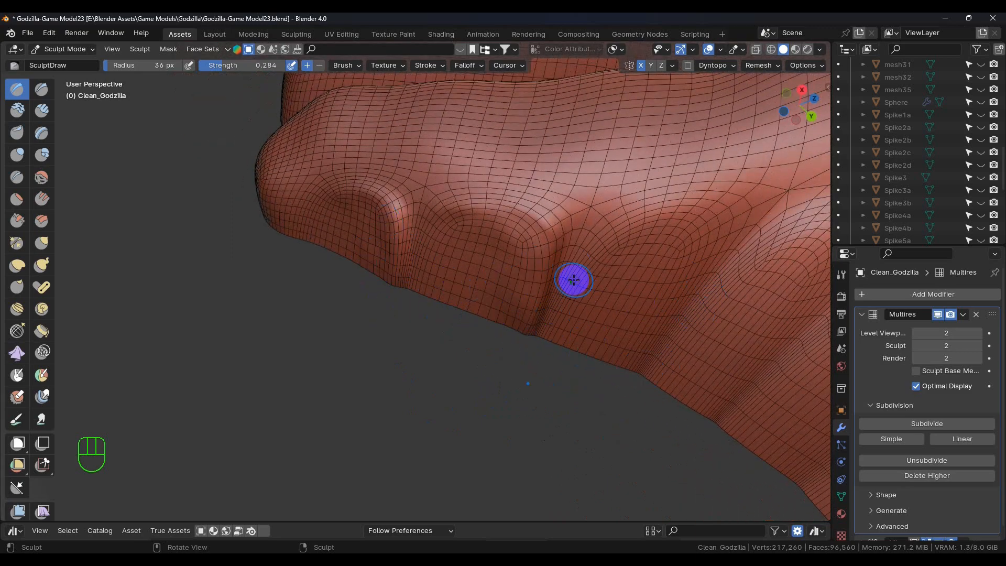
pyautogui.moveTo(429, 259)
pyautogui.mouseDown(button='middle')
pyautogui.moveTo(579, 291)
pyautogui.moveTo(643, 277)
pyautogui.mouseUp(button='middle')
pyautogui.moveTo(633, 233)
pyautogui.mouseDown()
pyautogui.moveTo(649, 262)
pyautogui.moveTo(682, 283)
pyautogui.moveTo(665, 285)
pyautogui.moveTo(698, 328)
pyautogui.moveTo(762, 368)
pyautogui.mouseUp()
pyautogui.moveTo(798, 437); pyautogui.dragTo(436, 333, button='middle')
pyautogui.keyDown('shift'); pyautogui.moveTo(449, 388); pyautogui.dragTo(555, 352, button='middle'); pyautogui.keyUp('shift')
pyautogui.moveTo(555, 353)
pyautogui.mouseDown()
pyautogui.moveTo(565, 314)
pyautogui.moveTo(554, 296)
pyautogui.moveTo(532, 313)
pyautogui.mouseUp()
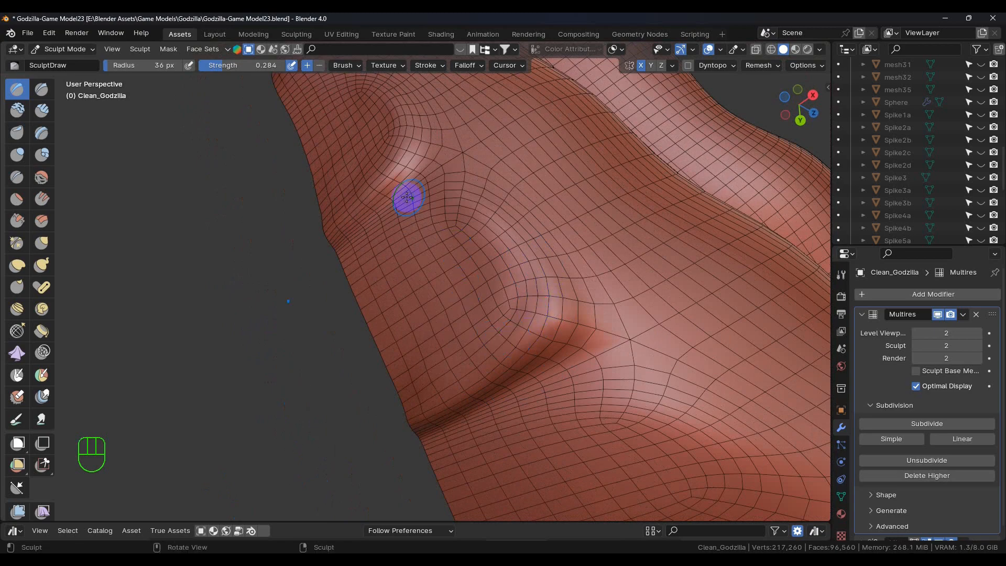
pyautogui.moveTo(472, 281); pyautogui.dragTo(519, 287, button='middle')
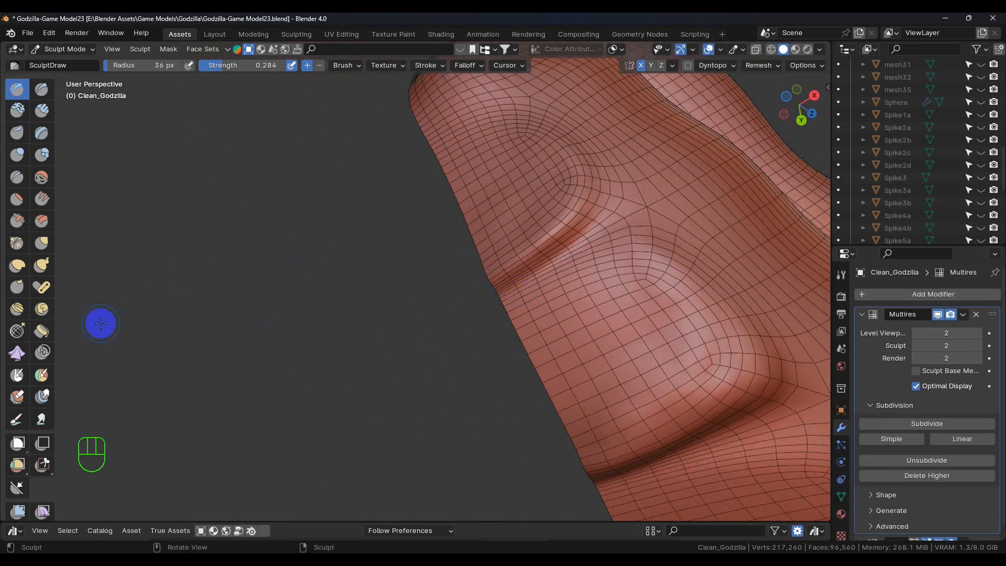
# Soften the surfaces of the first two jaw-edge bulges with the Smooth brush
pyautogui.click(41, 177)
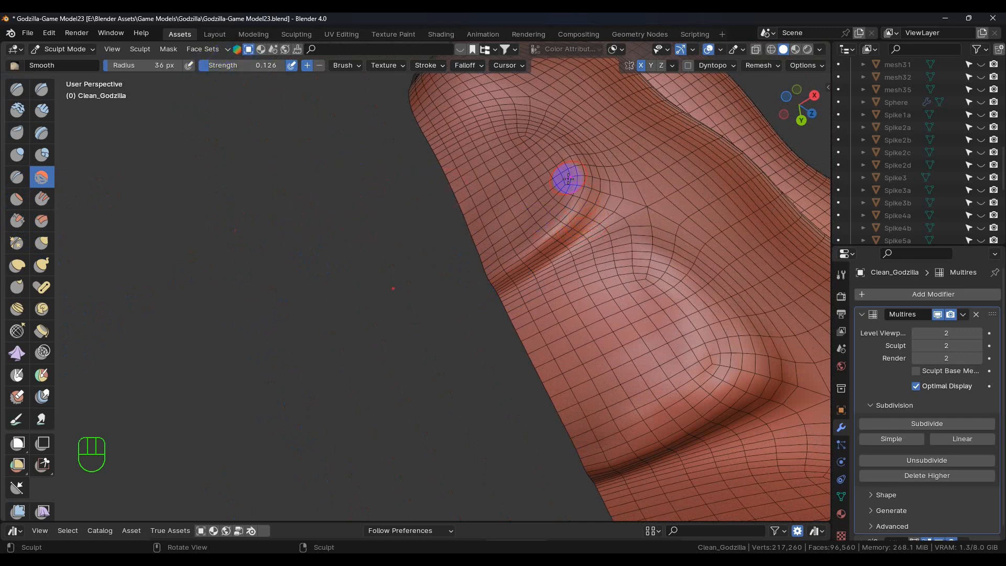
pyautogui.moveTo(558, 160)
pyautogui.mouseDown()
pyautogui.moveTo(538, 227)
pyautogui.moveTo(497, 259)
pyautogui.mouseUp()
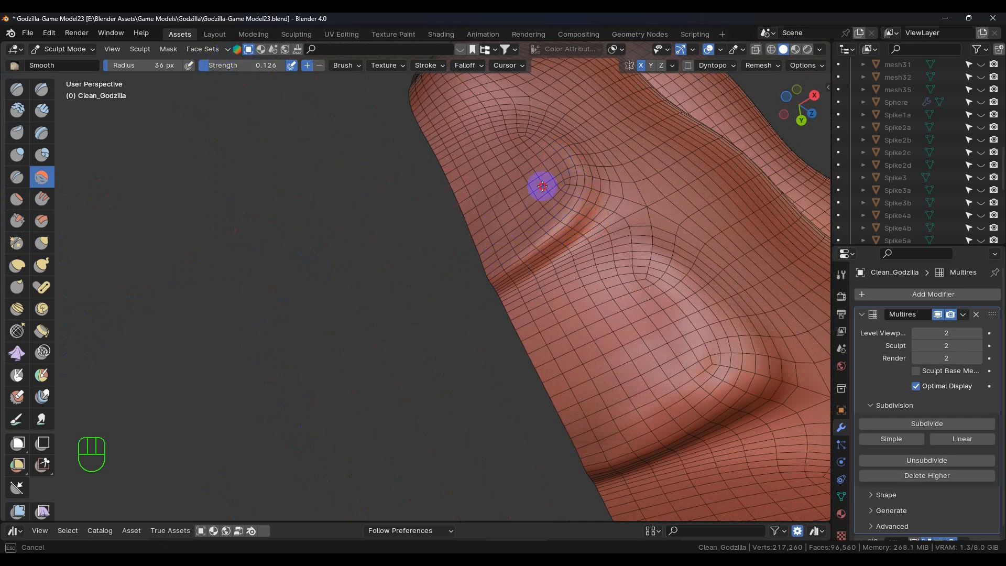
pyautogui.moveTo(576, 172)
pyautogui.mouseDown()
pyautogui.moveTo(524, 236)
pyautogui.moveTo(469, 227)
pyautogui.moveTo(658, 299)
pyautogui.moveTo(611, 272)
pyautogui.mouseUp()
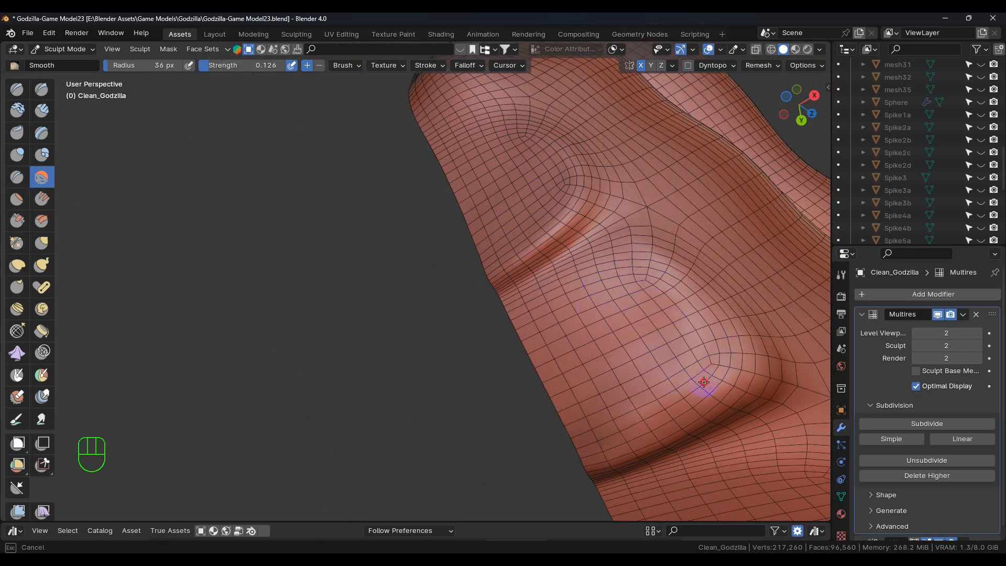
pyautogui.moveTo(585, 435)
pyautogui.mouseDown()
pyautogui.moveTo(712, 395)
pyautogui.moveTo(700, 409)
pyautogui.moveTo(736, 347)
pyautogui.mouseUp()
# Shape the rounded top of the third jaw-edge bulge and carve its surrounding crease with the Draw brush
pyautogui.moveTo(611, 296); pyautogui.dragTo(645, 377, button='middle')
pyautogui.scroll(4, 644, 377)
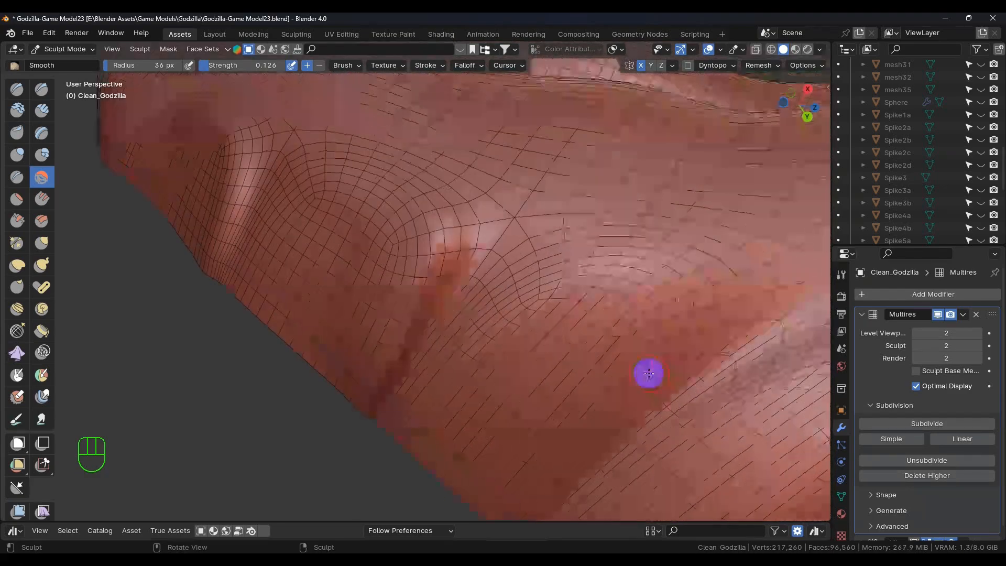
pyautogui.click(17, 90)
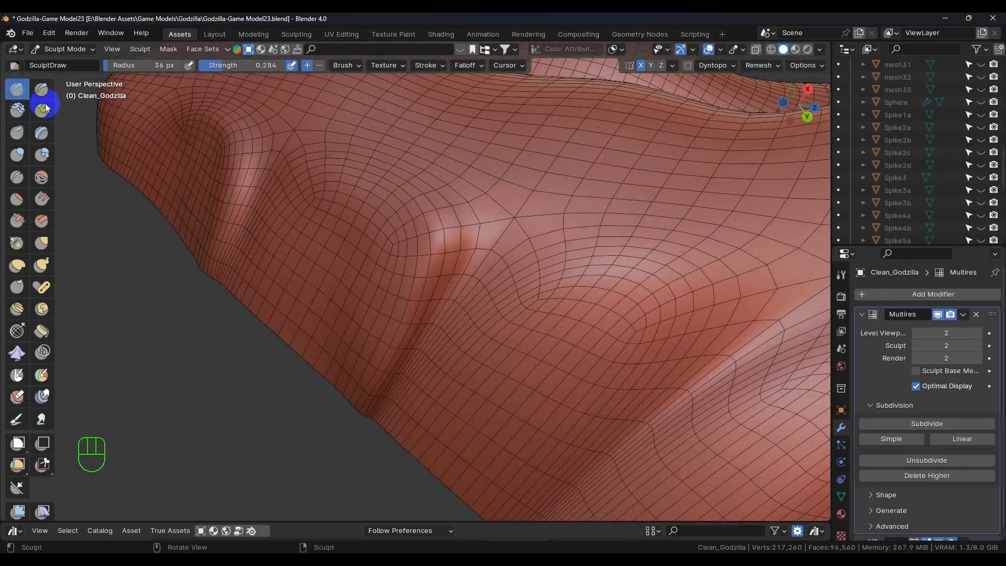
pyautogui.moveTo(513, 259); pyautogui.dragTo(663, 296)
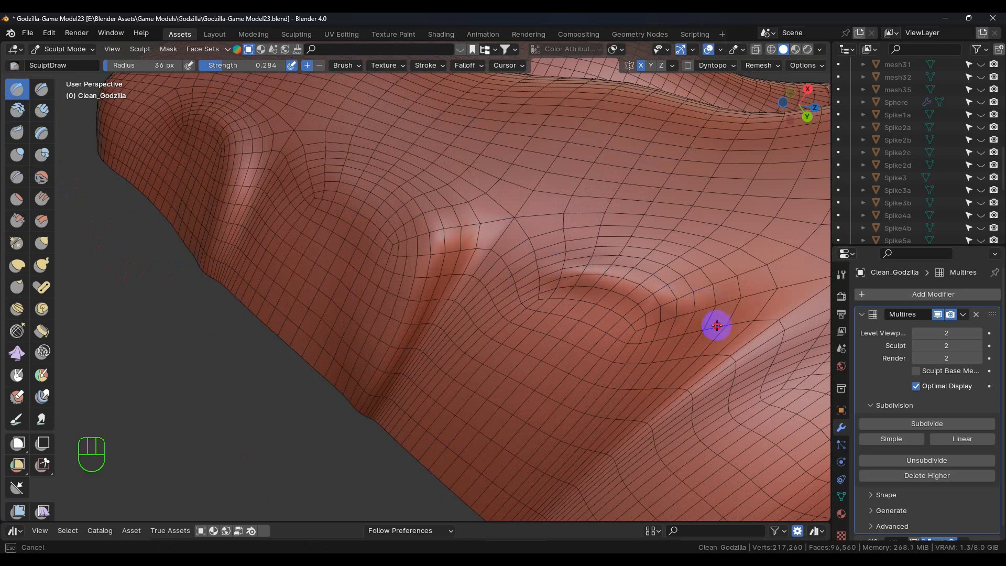
pyautogui.moveTo(662, 339); pyautogui.dragTo(665, 373)
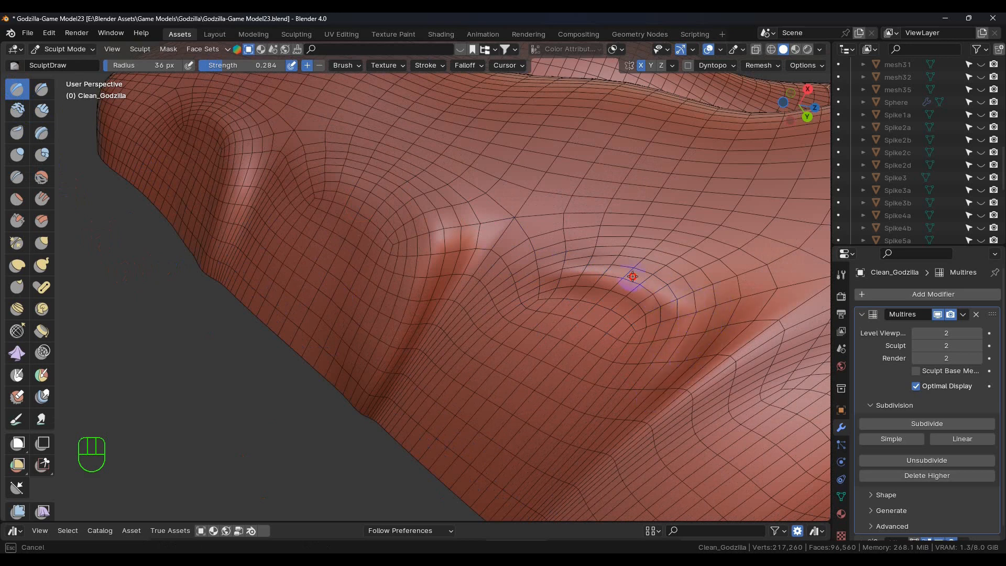
pyautogui.moveTo(661, 369); pyautogui.dragTo(607, 426)
# Extend the third bulge's crease down to the jaw edge and fill out the adjoining lower surface
pyautogui.moveTo(606, 426)
pyautogui.mouseDown(button='middle')
pyautogui.moveTo(606, 353)
pyautogui.moveTo(676, 322)
pyautogui.moveTo(618, 337)
pyautogui.mouseUp(button='middle')
pyautogui.moveTo(617, 336); pyautogui.dragTo(599, 327)
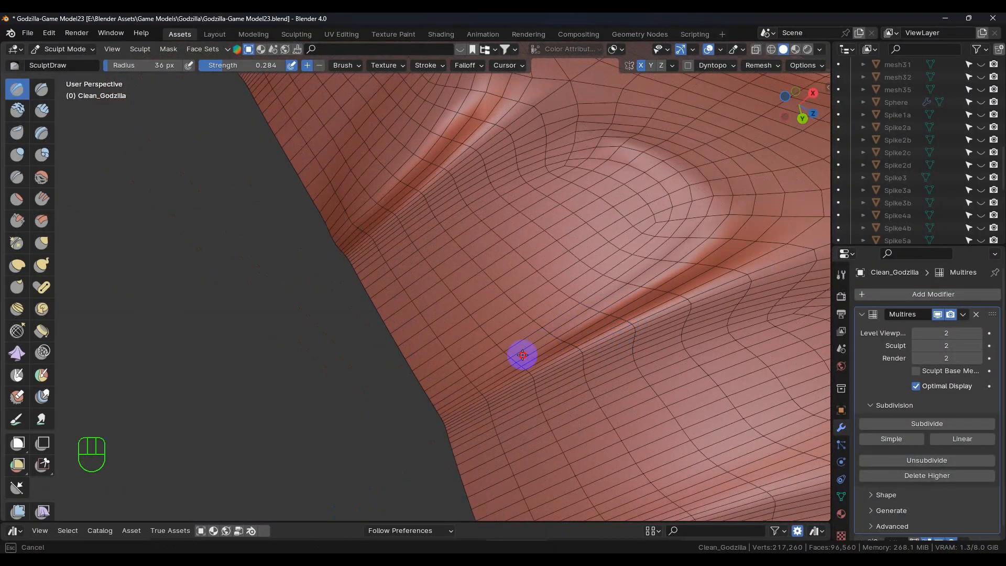
pyautogui.moveTo(473, 390); pyautogui.dragTo(440, 402)
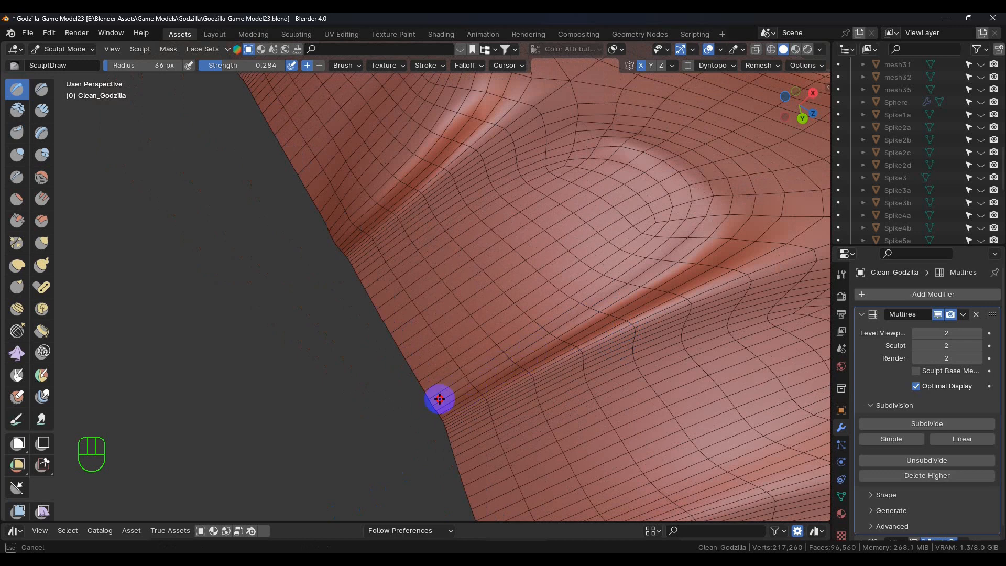
pyautogui.moveTo(440, 389); pyautogui.dragTo(461, 373)
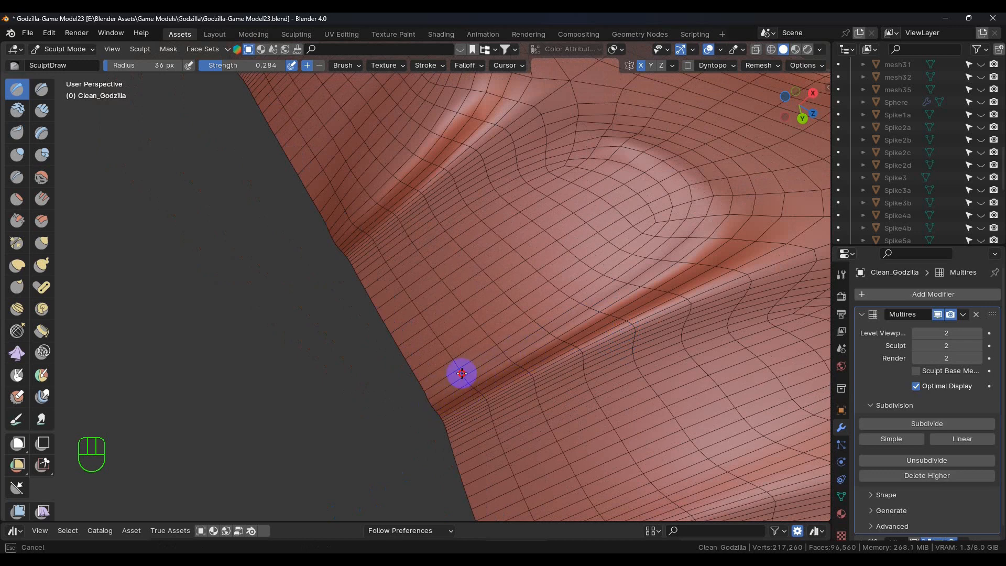
pyautogui.moveTo(436, 382)
pyautogui.mouseDown()
pyautogui.moveTo(471, 377)
pyautogui.moveTo(436, 390)
pyautogui.mouseUp()
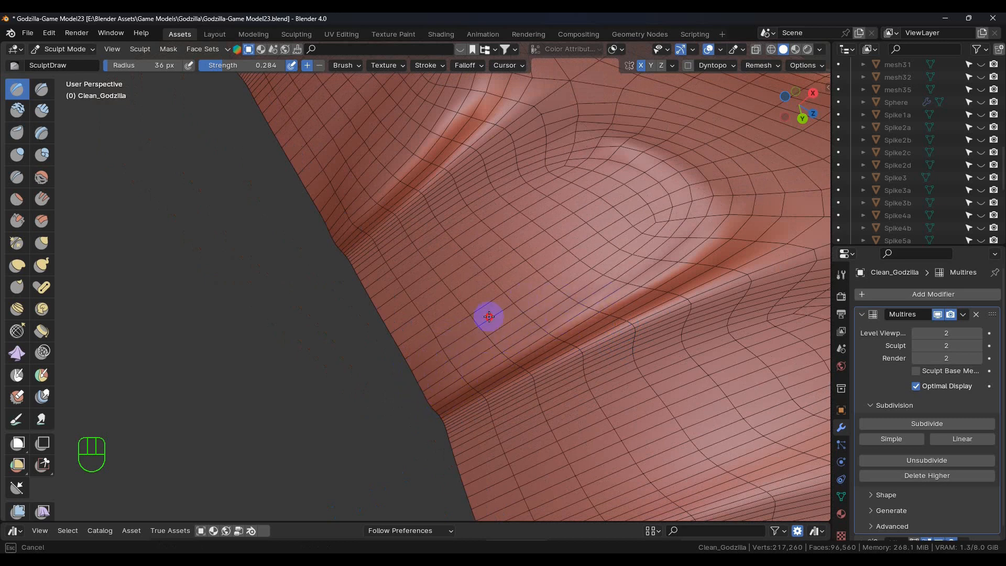
pyautogui.moveTo(449, 320); pyautogui.dragTo(427, 312)
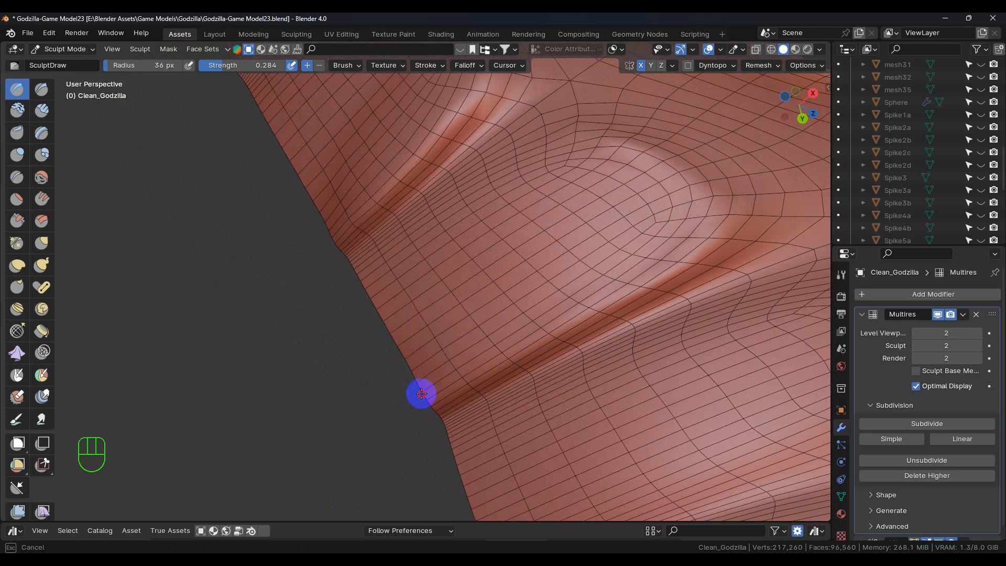
pyautogui.moveTo(422, 394)
pyautogui.mouseDown()
pyautogui.moveTo(469, 381)
pyautogui.moveTo(422, 394)
pyautogui.mouseUp()
pyautogui.moveTo(451, 342)
pyautogui.mouseDown()
pyautogui.moveTo(402, 377)
pyautogui.moveTo(467, 350)
pyautogui.moveTo(424, 411)
pyautogui.moveTo(446, 392)
pyautogui.moveTo(429, 408)
pyautogui.moveTo(442, 375)
pyautogui.moveTo(402, 335)
pyautogui.mouseUp()
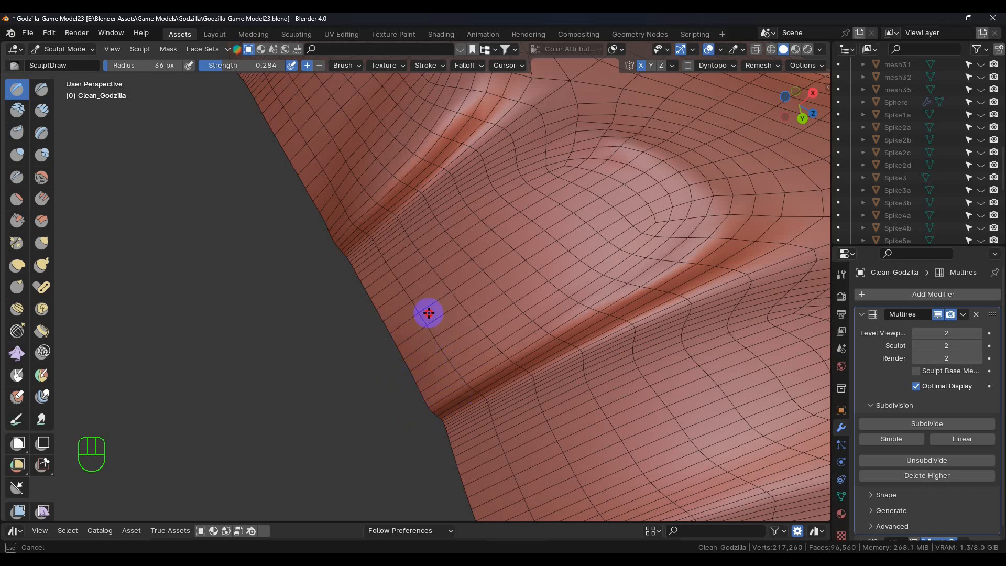
# Build up the third bulge along its crease and around its rounded upper end
pyautogui.moveTo(430, 405); pyautogui.dragTo(551, 331)
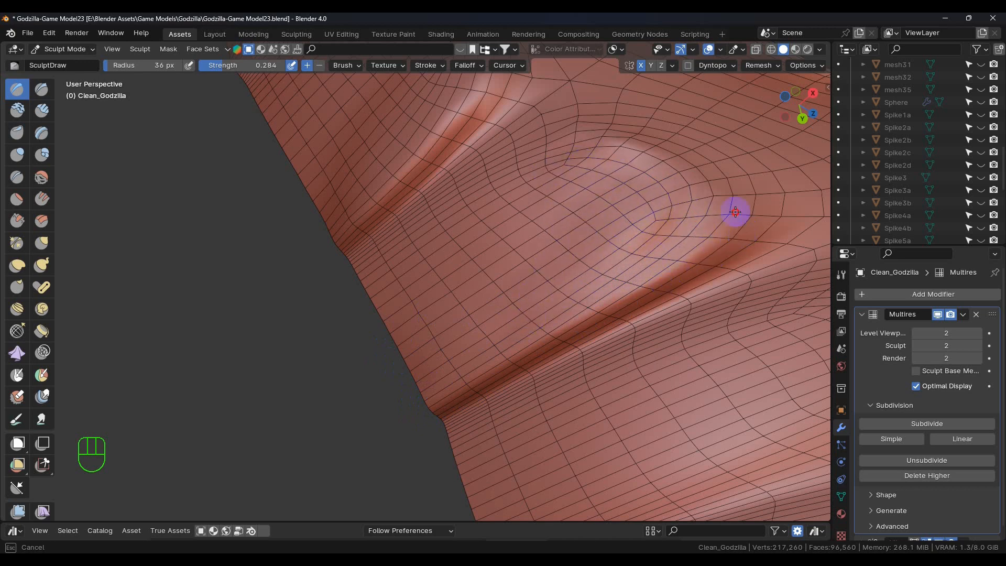
pyautogui.moveTo(658, 250); pyautogui.dragTo(608, 281)
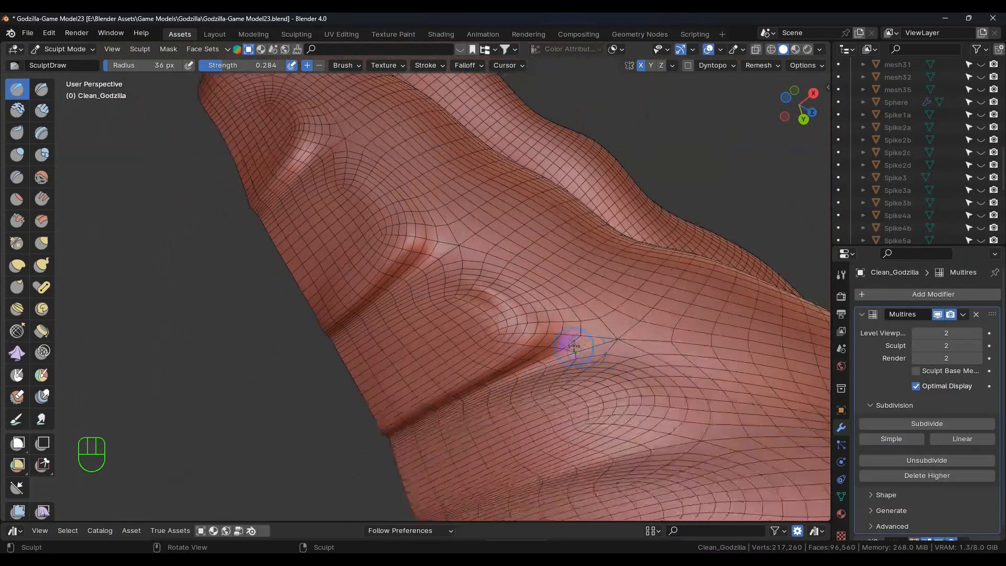
pyautogui.moveTo(505, 251); pyautogui.dragTo(551, 258)
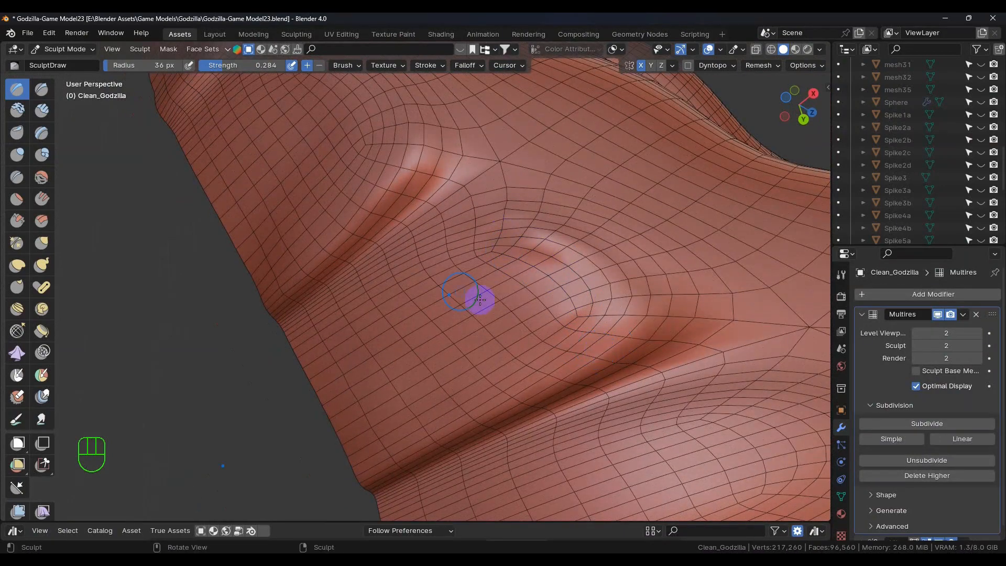
# Soften the third bulge's upper surface and crease with the Smooth brush
pyautogui.click(44, 178)
pyautogui.moveTo(479, 265); pyautogui.dragTo(496, 261)
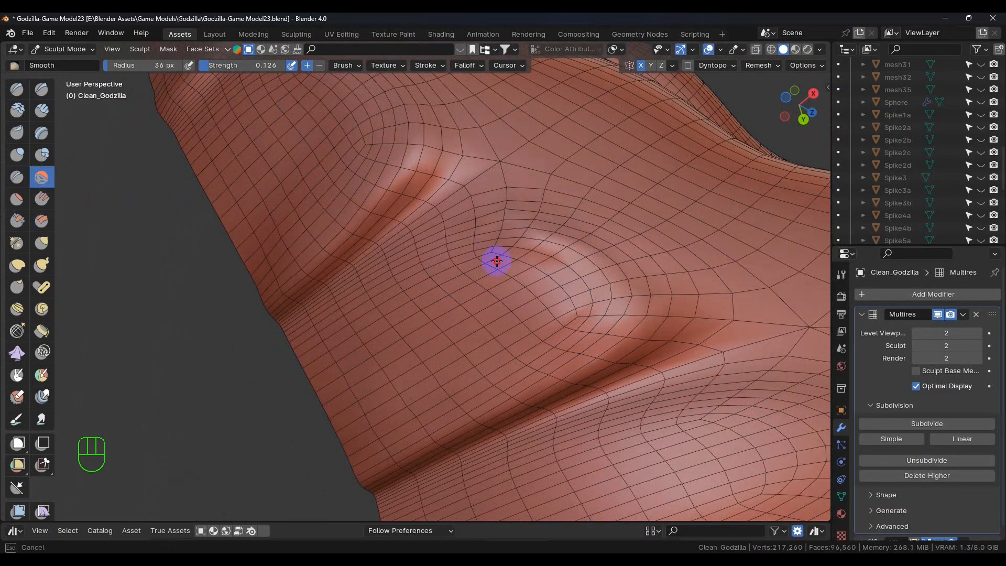
pyautogui.moveTo(528, 357)
pyautogui.mouseDown()
pyautogui.moveTo(618, 361)
pyautogui.moveTo(438, 424)
pyautogui.moveTo(695, 315)
pyautogui.mouseUp()
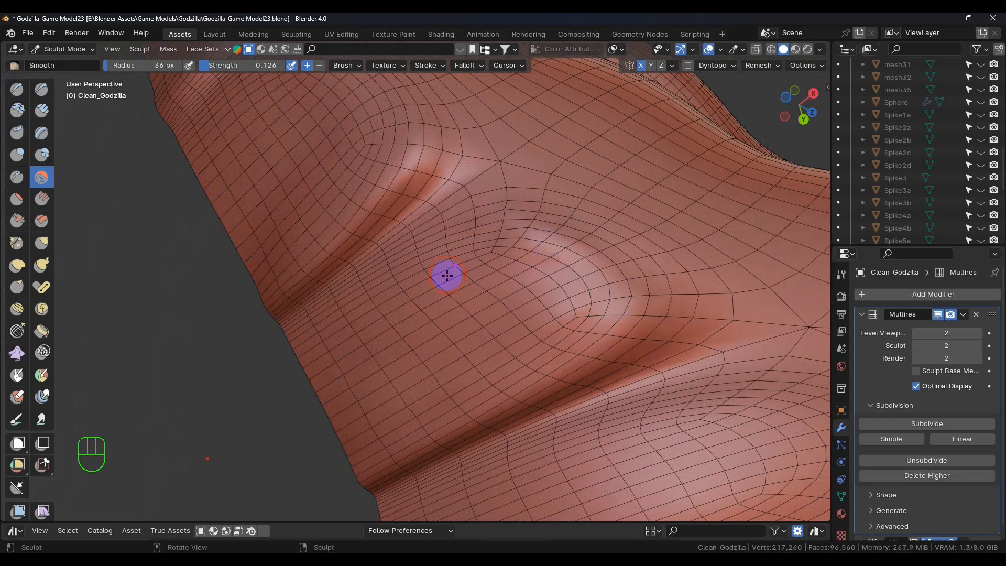
# Sculpt the fourth jaw-edge bulge and carve the crease beneath it with the Draw brush
pyautogui.moveTo(427, 340); pyautogui.dragTo(456, 346, button='middle')
pyautogui.moveTo(460, 342); pyautogui.dragTo(471, 334, button='middle')
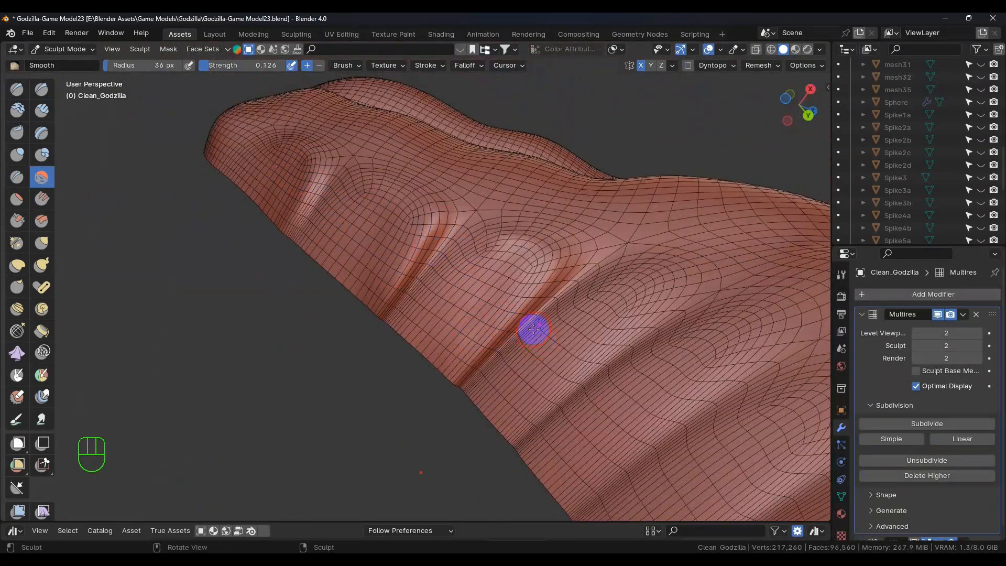
pyautogui.scroll(6, 540, 340)
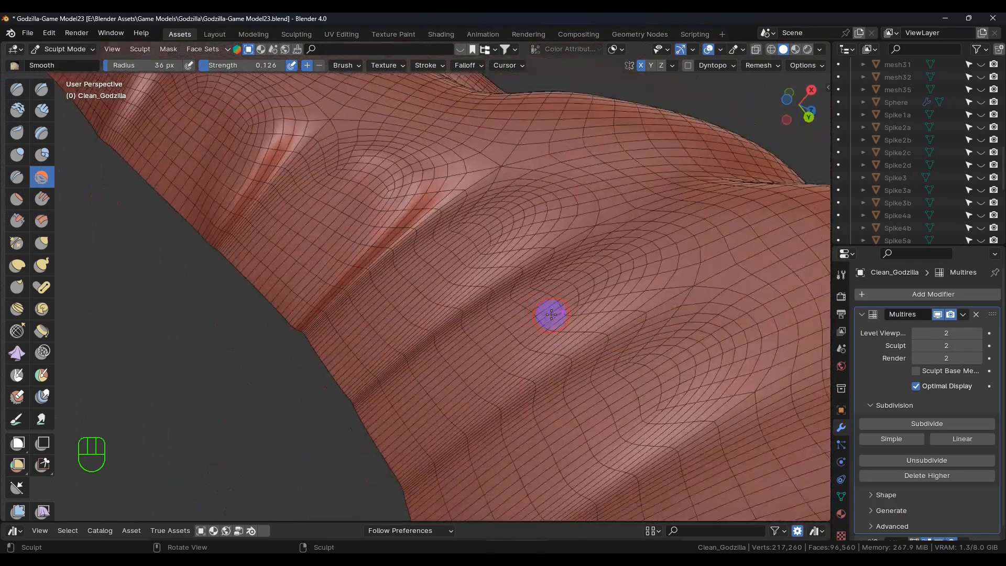
pyautogui.moveTo(551, 314); pyautogui.dragTo(552, 312, button='middle')
pyautogui.scroll(2, 556, 313)
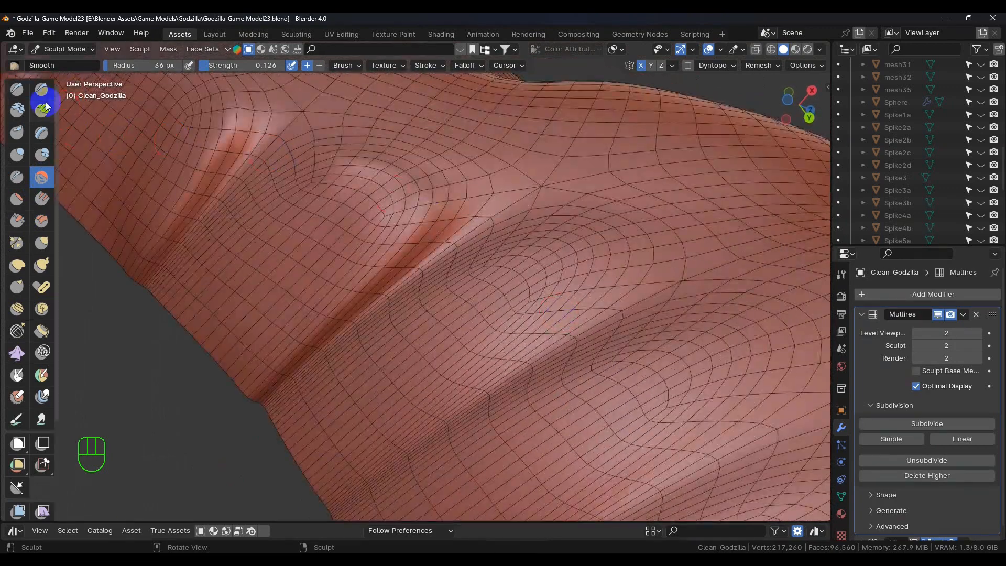
pyautogui.click(17, 90)
pyautogui.moveTo(524, 241); pyautogui.dragTo(491, 229)
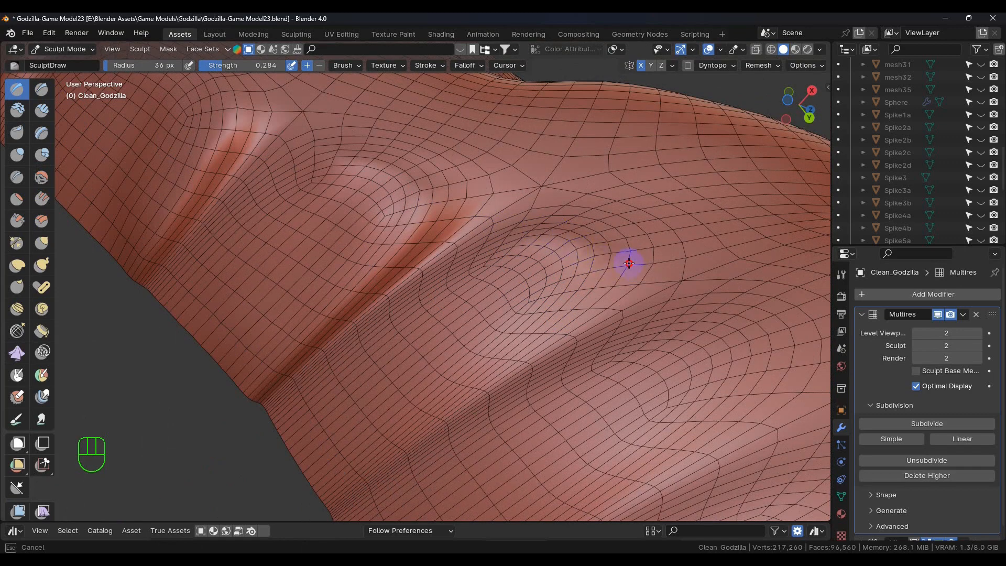
pyautogui.moveTo(616, 272)
pyautogui.mouseDown()
pyautogui.moveTo(579, 274)
pyautogui.moveTo(512, 229)
pyautogui.moveTo(465, 255)
pyautogui.mouseUp()
pyautogui.moveTo(579, 281)
pyautogui.mouseDown()
pyautogui.moveTo(523, 285)
pyautogui.moveTo(500, 265)
pyautogui.moveTo(557, 328)
pyautogui.moveTo(390, 434)
pyautogui.moveTo(324, 502)
pyautogui.moveTo(452, 399)
pyautogui.moveTo(350, 467)
pyautogui.moveTo(296, 488)
pyautogui.moveTo(323, 479)
pyautogui.moveTo(302, 488)
pyautogui.moveTo(335, 449)
pyautogui.moveTo(300, 471)
pyautogui.moveTo(313, 447)
pyautogui.moveTo(292, 454)
pyautogui.moveTo(316, 420)
pyautogui.moveTo(294, 447)
pyautogui.moveTo(391, 414)
pyautogui.moveTo(361, 433)
pyautogui.moveTo(436, 380)
pyautogui.mouseUp()
pyautogui.moveTo(504, 334)
pyautogui.mouseDown()
pyautogui.moveTo(498, 323)
pyautogui.moveTo(576, 272)
pyautogui.moveTo(511, 288)
pyautogui.moveTo(496, 319)
pyautogui.moveTo(478, 314)
pyautogui.moveTo(506, 276)
pyautogui.moveTo(449, 386)
pyautogui.mouseUp()
# Define the fourth bulge's rounded end and refine the surface beside its crease
pyautogui.moveTo(449, 387); pyautogui.dragTo(471, 391, button='middle')
pyautogui.moveTo(617, 333); pyautogui.dragTo(625, 297)
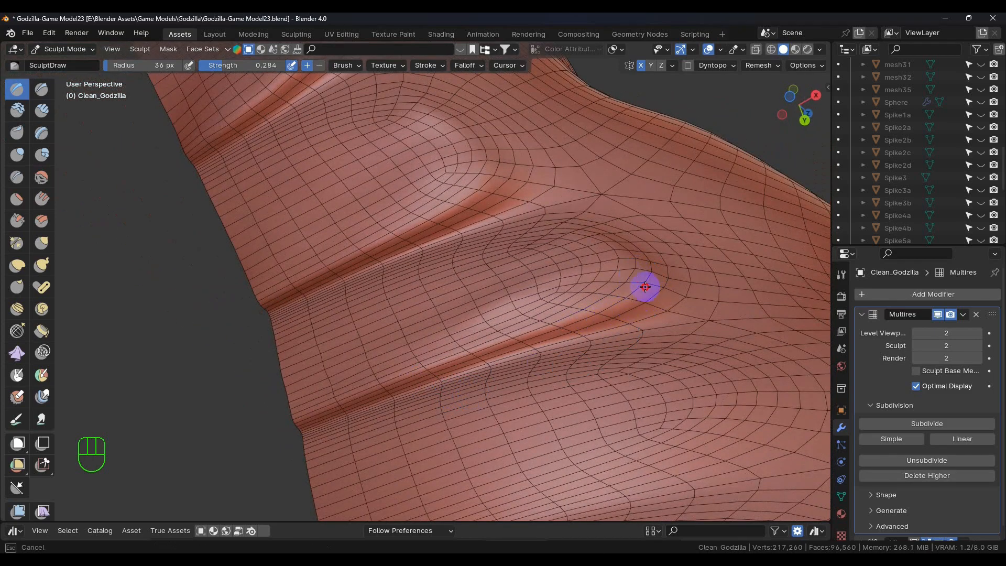
pyautogui.moveTo(547, 307)
pyautogui.mouseDown()
pyautogui.moveTo(586, 287)
pyautogui.moveTo(540, 302)
pyautogui.mouseUp()
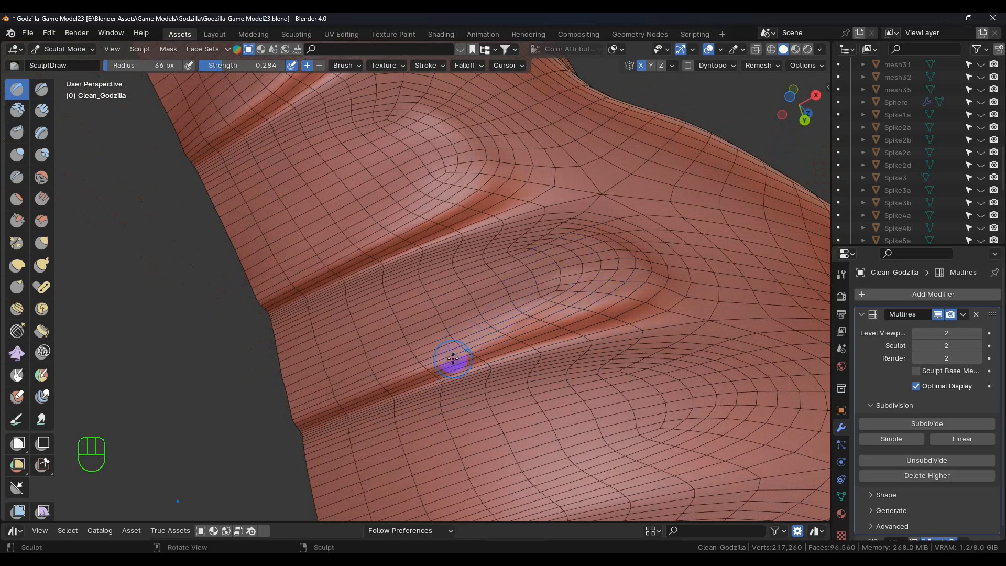
pyautogui.moveTo(465, 337); pyautogui.dragTo(449, 382, button='middle')
# Strengthen the bulges and creases along the jaw edge with further Draw brush strokes
pyautogui.moveTo(344, 422)
pyautogui.mouseDown()
pyautogui.moveTo(470, 350)
pyautogui.moveTo(399, 393)
pyautogui.moveTo(307, 420)
pyautogui.moveTo(401, 358)
pyautogui.mouseUp()
pyautogui.moveTo(469, 333)
pyautogui.mouseDown()
pyautogui.moveTo(498, 332)
pyautogui.moveTo(514, 288)
pyautogui.moveTo(317, 386)
pyautogui.moveTo(335, 430)
pyautogui.moveTo(363, 417)
pyautogui.moveTo(334, 436)
pyautogui.moveTo(343, 317)
pyautogui.moveTo(266, 328)
pyautogui.moveTo(294, 316)
pyautogui.moveTo(311, 284)
pyautogui.moveTo(344, 274)
pyautogui.mouseUp()
pyautogui.moveTo(407, 221)
pyautogui.mouseDown()
pyautogui.moveTo(339, 250)
pyautogui.moveTo(424, 168)
pyautogui.moveTo(280, 294)
pyautogui.moveTo(371, 224)
pyautogui.mouseUp()
pyautogui.moveTo(285, 287)
pyautogui.mouseDown()
pyautogui.moveTo(234, 326)
pyautogui.moveTo(269, 274)
pyautogui.moveTo(218, 274)
pyautogui.moveTo(278, 288)
pyautogui.moveTo(246, 337)
pyautogui.moveTo(274, 315)
pyautogui.moveTo(261, 344)
pyautogui.mouseUp()
pyautogui.moveTo(260, 343)
pyautogui.mouseDown(button='middle')
pyautogui.moveTo(360, 341)
pyautogui.moveTo(363, 351)
pyautogui.moveTo(388, 325)
pyautogui.mouseUp(button='middle')
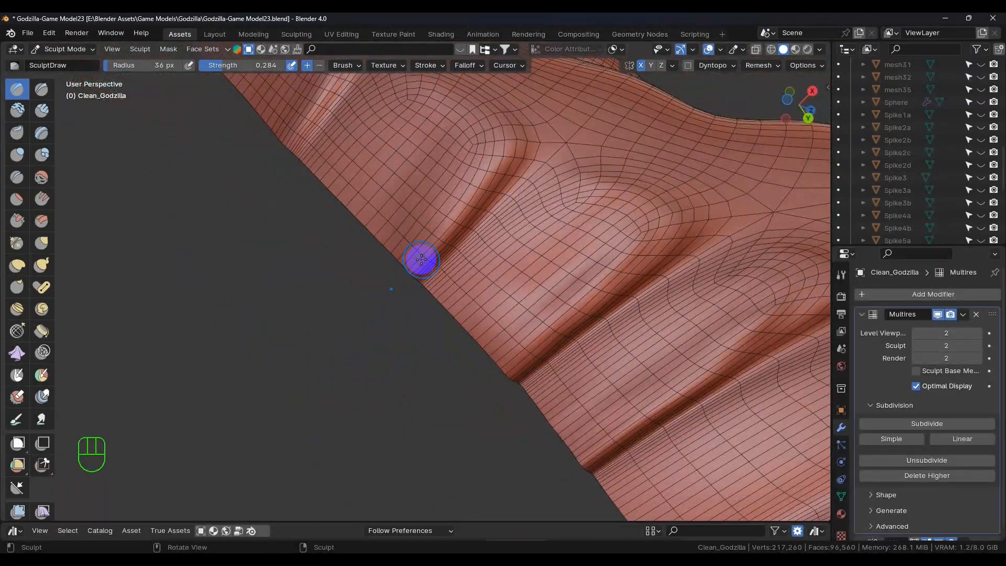
# Shape the rounded end of the next throat fold and carve its crease down to the front edge with the Draw brush
pyautogui.moveTo(421, 259)
pyautogui.mouseDown()
pyautogui.moveTo(400, 274)
pyautogui.moveTo(425, 234)
pyautogui.moveTo(385, 248)
pyautogui.moveTo(407, 193)
pyautogui.moveTo(382, 231)
pyautogui.moveTo(415, 238)
pyautogui.moveTo(397, 245)
pyautogui.moveTo(467, 157)
pyautogui.moveTo(387, 244)
pyautogui.moveTo(395, 256)
pyautogui.moveTo(421, 250)
pyautogui.moveTo(398, 279)
pyautogui.mouseUp()
pyautogui.moveTo(398, 279)
pyautogui.mouseDown(button='middle')
pyautogui.moveTo(406, 320)
pyautogui.moveTo(476, 328)
pyautogui.moveTo(498, 353)
pyautogui.moveTo(492, 379)
pyautogui.moveTo(532, 367)
pyautogui.moveTo(572, 389)
pyautogui.moveTo(517, 321)
pyautogui.moveTo(526, 252)
pyautogui.mouseUp(button='middle')
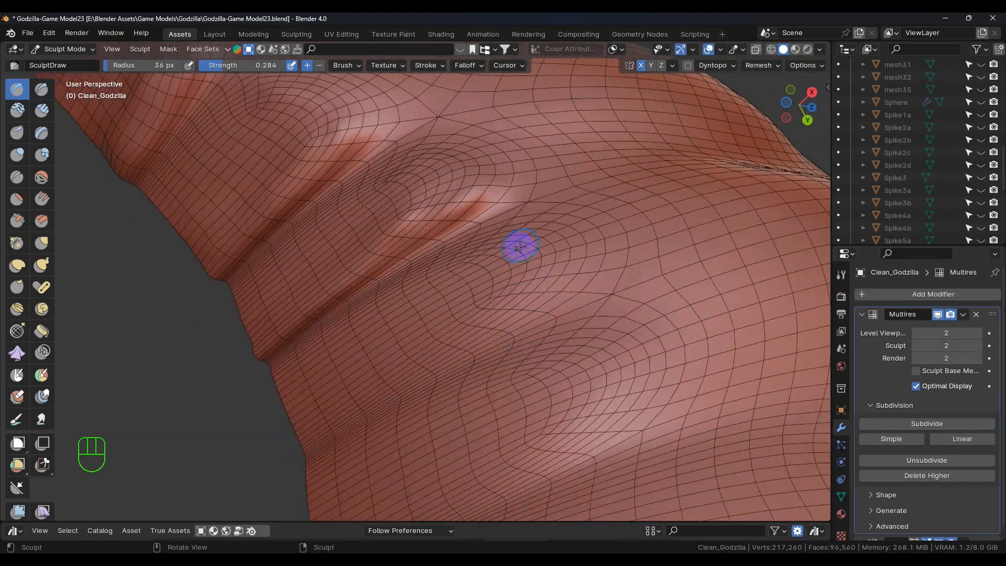
pyautogui.moveTo(503, 229); pyautogui.dragTo(557, 261)
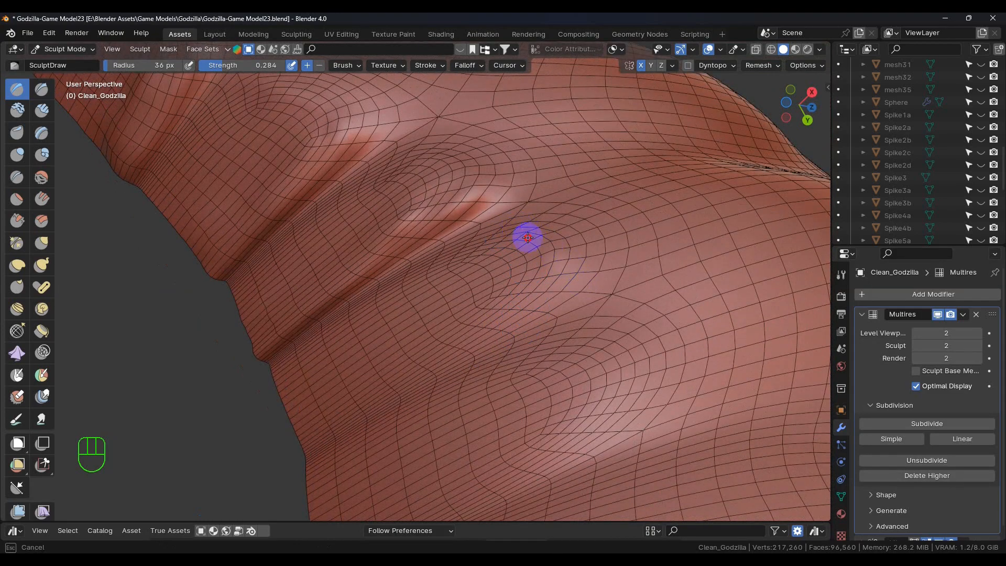
pyautogui.moveTo(489, 337)
pyautogui.mouseDown()
pyautogui.moveTo(415, 366)
pyautogui.moveTo(285, 449)
pyautogui.moveTo(312, 416)
pyautogui.moveTo(274, 438)
pyautogui.moveTo(303, 406)
pyautogui.moveTo(276, 404)
pyautogui.moveTo(293, 369)
pyautogui.moveTo(274, 418)
pyautogui.moveTo(317, 418)
pyautogui.moveTo(299, 438)
pyautogui.moveTo(312, 438)
pyautogui.moveTo(288, 456)
pyautogui.moveTo(388, 386)
pyautogui.moveTo(316, 425)
pyautogui.moveTo(481, 329)
pyautogui.moveTo(496, 330)
pyautogui.mouseUp()
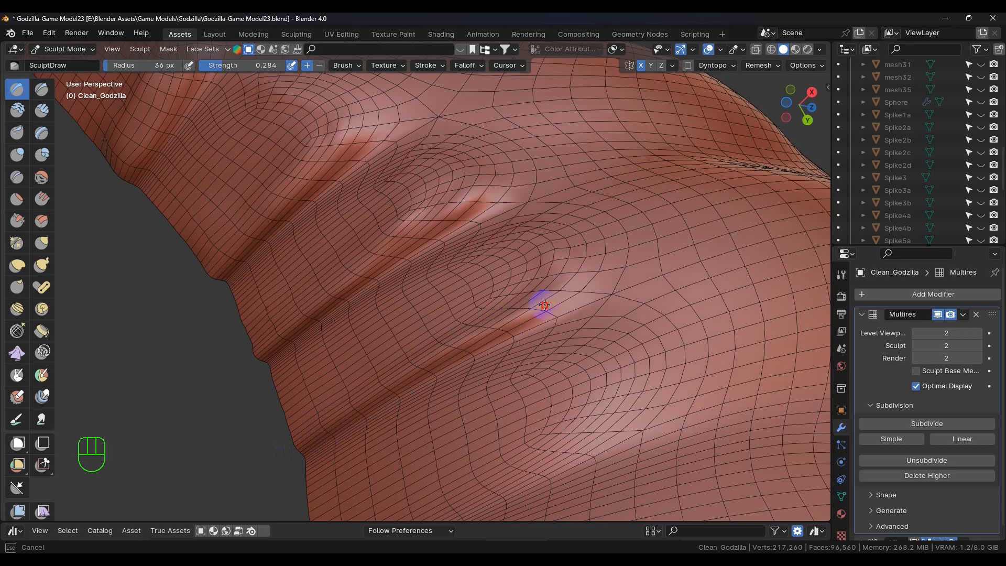
pyautogui.moveTo(552, 276)
pyautogui.mouseDown()
pyautogui.moveTo(485, 312)
pyautogui.moveTo(512, 258)
pyautogui.moveTo(521, 256)
pyautogui.moveTo(399, 343)
pyautogui.moveTo(413, 353)
pyautogui.moveTo(541, 277)
pyautogui.moveTo(337, 395)
pyautogui.moveTo(290, 444)
pyautogui.moveTo(316, 411)
pyautogui.moveTo(285, 410)
pyautogui.moveTo(314, 384)
pyautogui.moveTo(271, 396)
pyautogui.moveTo(287, 361)
pyautogui.mouseUp()
# Sculpt the adjoining fold below with the Draw brush, rounding its end and carving its lower crease out to the throat edge
pyautogui.scroll(-5, 391, 395)
pyautogui.scroll(3, 393, 411)
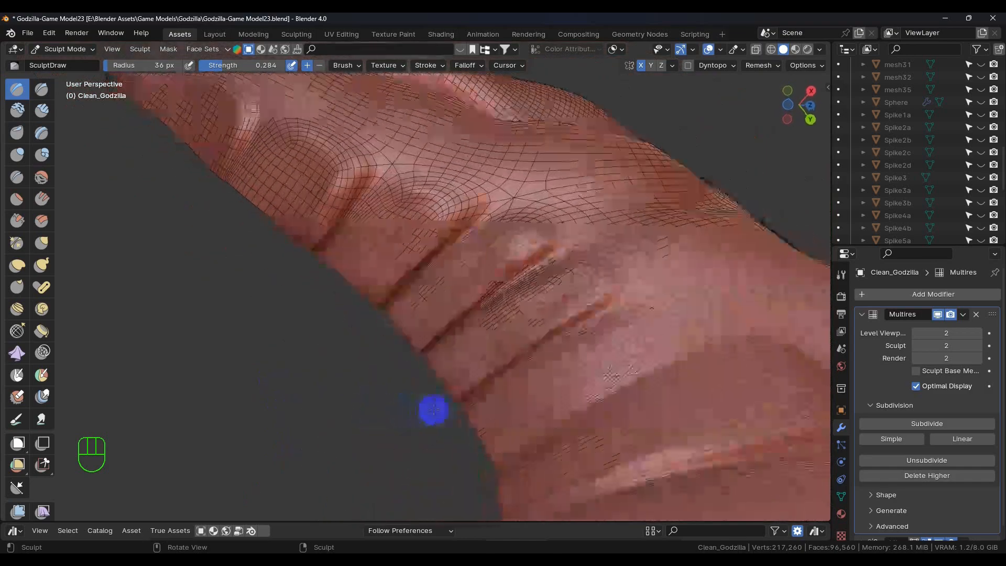
pyautogui.scroll(4, 493, 385)
pyautogui.scroll(-4, 515, 375)
pyautogui.scroll(4, 524, 367)
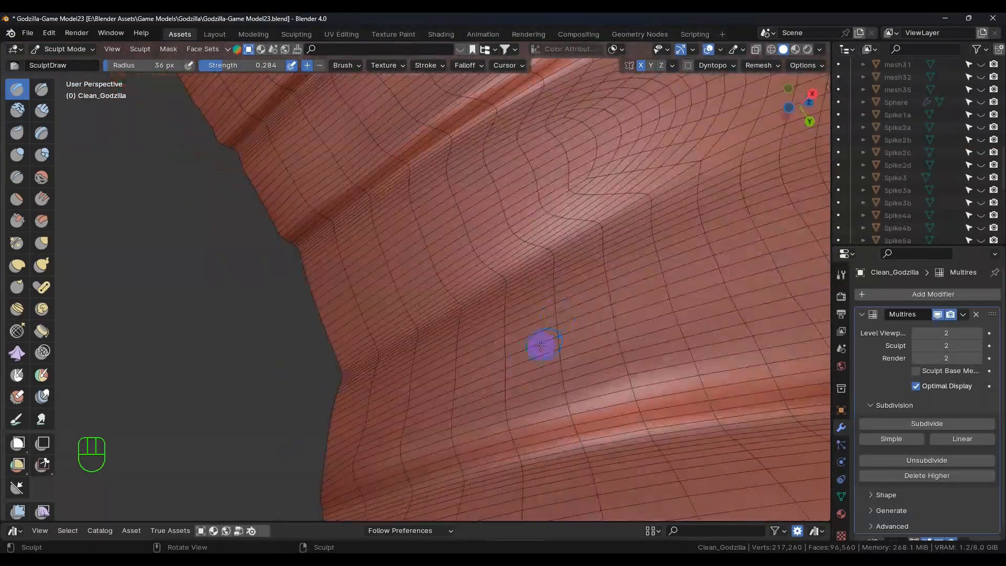
pyautogui.scroll(-2, 572, 307)
pyautogui.moveTo(576, 219)
pyautogui.mouseDown()
pyautogui.moveTo(625, 287)
pyautogui.moveTo(581, 294)
pyautogui.moveTo(321, 444)
pyautogui.moveTo(449, 365)
pyautogui.moveTo(337, 414)
pyautogui.moveTo(304, 441)
pyautogui.moveTo(357, 412)
pyautogui.moveTo(321, 418)
pyautogui.moveTo(343, 397)
pyautogui.moveTo(346, 377)
pyautogui.moveTo(294, 388)
pyautogui.moveTo(317, 353)
pyautogui.moveTo(297, 360)
pyautogui.moveTo(339, 379)
pyautogui.moveTo(306, 419)
pyautogui.moveTo(344, 420)
pyautogui.moveTo(330, 438)
pyautogui.moveTo(343, 413)
pyautogui.moveTo(304, 419)
pyautogui.moveTo(338, 384)
pyautogui.moveTo(291, 395)
pyautogui.moveTo(321, 366)
pyautogui.moveTo(323, 440)
pyautogui.moveTo(557, 299)
pyautogui.moveTo(622, 281)
pyautogui.moveTo(624, 257)
pyautogui.moveTo(612, 291)
pyautogui.mouseUp()
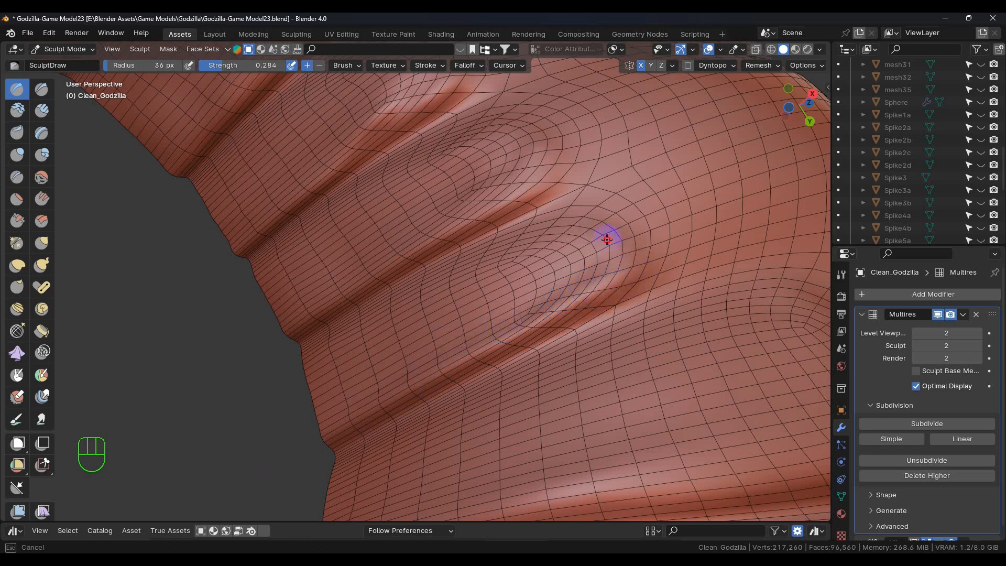
pyautogui.moveTo(632, 277)
pyautogui.mouseDown()
pyautogui.moveTo(596, 225)
pyautogui.moveTo(618, 280)
pyautogui.moveTo(592, 226)
pyautogui.moveTo(601, 258)
pyautogui.mouseUp()
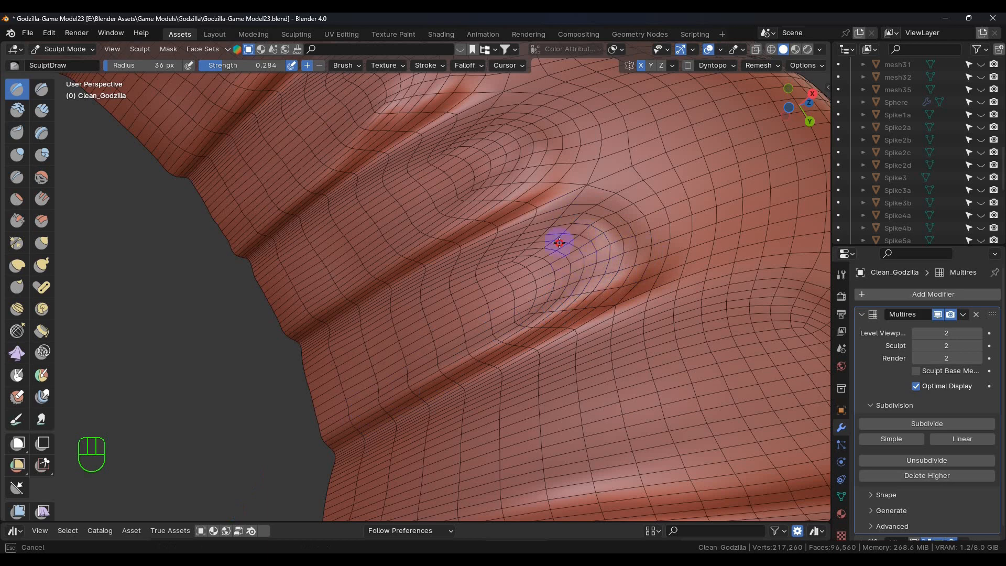
pyautogui.moveTo(579, 214); pyautogui.dragTo(489, 335)
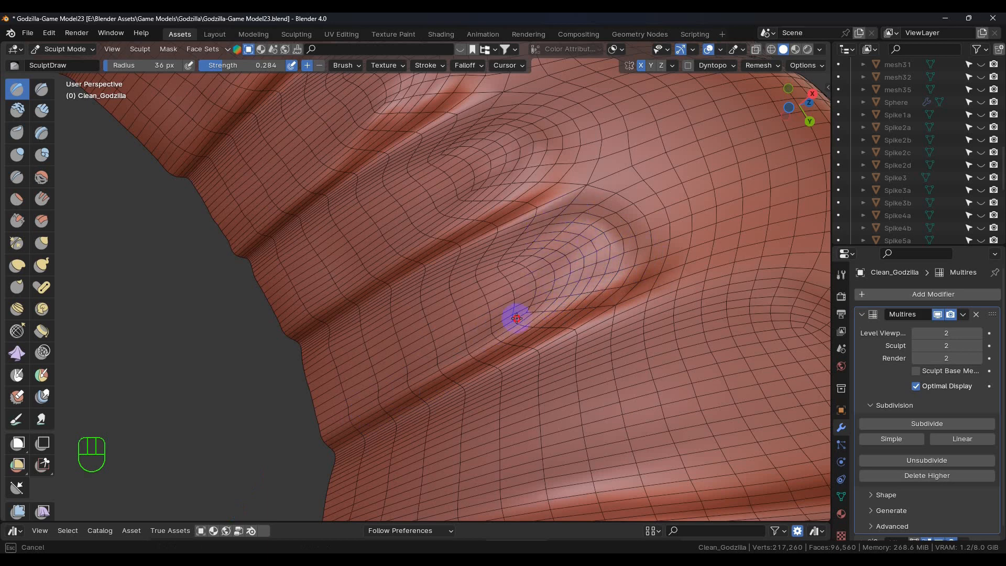
pyautogui.moveTo(482, 306)
pyautogui.mouseDown()
pyautogui.moveTo(481, 292)
pyautogui.moveTo(418, 354)
pyautogui.moveTo(417, 366)
pyautogui.moveTo(317, 422)
pyautogui.moveTo(339, 404)
pyautogui.moveTo(299, 409)
pyautogui.moveTo(321, 382)
pyautogui.moveTo(303, 373)
pyautogui.moveTo(332, 391)
pyautogui.moveTo(294, 415)
pyautogui.moveTo(321, 444)
pyautogui.mouseUp()
# Deepen and sharpen the crease beneath this fold, extending it around the rounded end
pyautogui.moveTo(329, 453)
pyautogui.mouseDown(button='middle')
pyautogui.moveTo(386, 467)
pyautogui.moveTo(447, 446)
pyautogui.mouseUp(button='middle')
pyautogui.moveTo(497, 344)
pyautogui.mouseDown()
pyautogui.moveTo(531, 292)
pyautogui.moveTo(517, 342)
pyautogui.mouseUp()
pyautogui.moveTo(517, 341)
pyautogui.mouseDown(button='middle')
pyautogui.moveTo(511, 354)
pyautogui.moveTo(640, 319)
pyautogui.moveTo(535, 218)
pyautogui.mouseUp(button='middle')
pyautogui.moveTo(535, 218); pyautogui.dragTo(528, 215)
pyautogui.moveTo(447, 264)
pyautogui.mouseDown()
pyautogui.moveTo(357, 321)
pyautogui.moveTo(334, 350)
pyautogui.moveTo(413, 278)
pyautogui.moveTo(537, 204)
pyautogui.mouseUp()
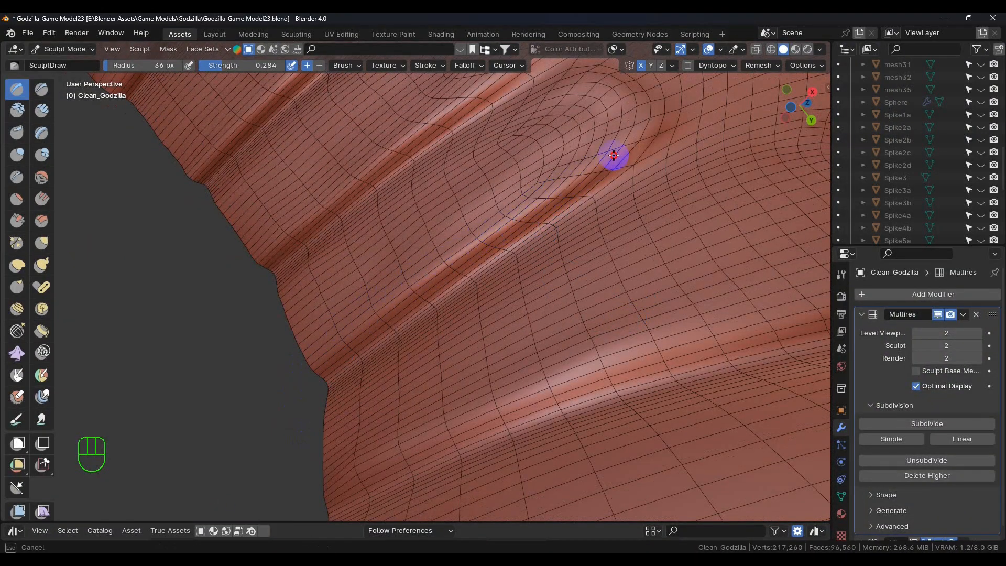
pyautogui.moveTo(637, 142)
pyautogui.mouseDown()
pyautogui.moveTo(625, 153)
pyautogui.moveTo(651, 117)
pyautogui.moveTo(649, 137)
pyautogui.mouseUp()
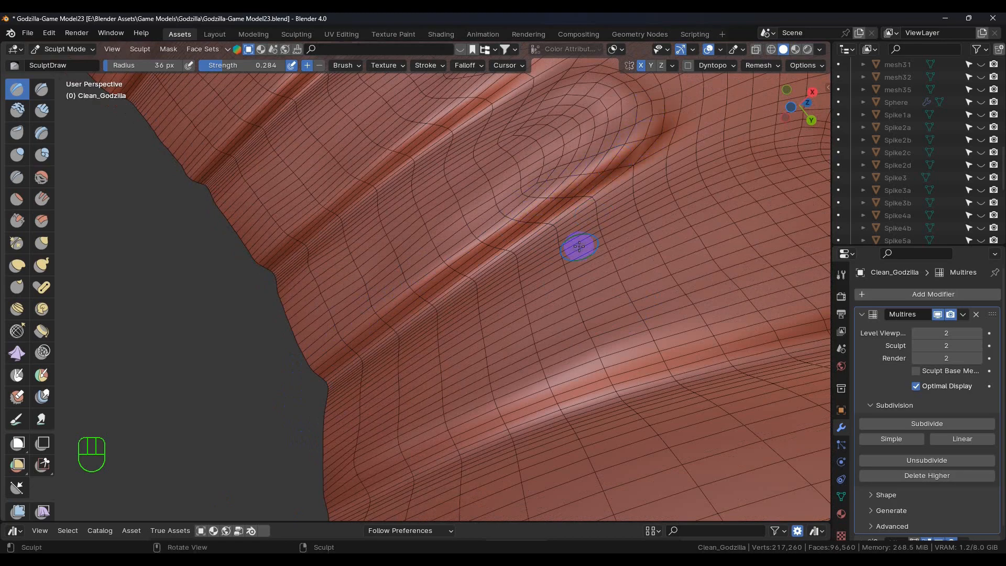
# Sculpt the next, longer throat fold with a rounded end and a crease running to the front edge
pyautogui.moveTo(587, 295)
pyautogui.mouseDown(button='middle')
pyautogui.moveTo(579, 279)
pyautogui.moveTo(573, 296)
pyautogui.moveTo(507, 276)
pyautogui.moveTo(473, 319)
pyautogui.moveTo(433, 334)
pyautogui.mouseUp(button='middle')
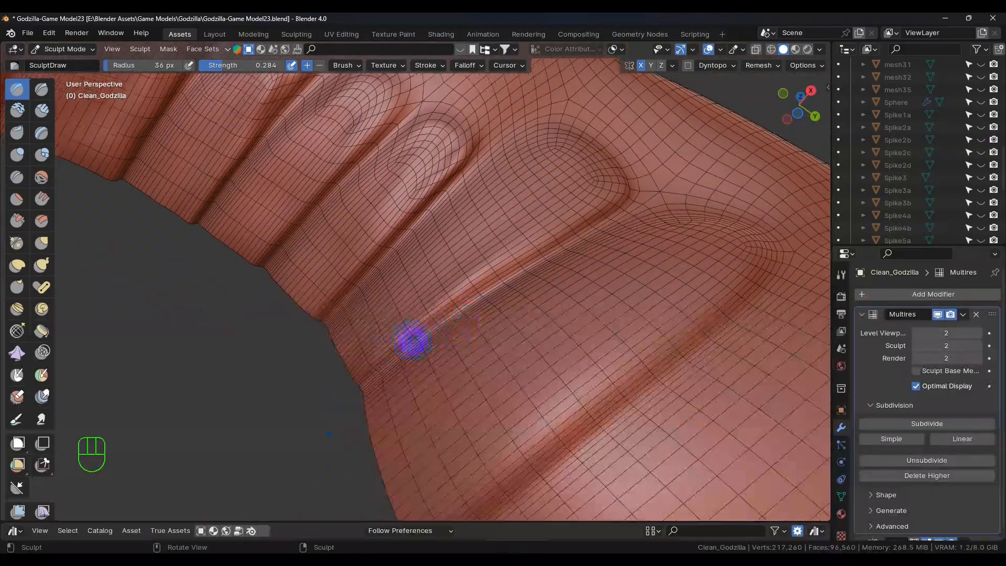
pyautogui.moveTo(406, 336)
pyautogui.mouseDown()
pyautogui.moveTo(341, 384)
pyautogui.moveTo(363, 350)
pyautogui.moveTo(337, 359)
pyautogui.moveTo(355, 326)
pyautogui.moveTo(330, 353)
pyautogui.moveTo(375, 362)
pyautogui.moveTo(361, 373)
pyautogui.moveTo(386, 315)
pyautogui.moveTo(368, 303)
pyautogui.moveTo(363, 334)
pyautogui.moveTo(580, 235)
pyautogui.moveTo(620, 197)
pyautogui.moveTo(608, 213)
pyautogui.moveTo(619, 180)
pyautogui.moveTo(567, 131)
pyautogui.moveTo(577, 160)
pyautogui.moveTo(613, 187)
pyautogui.moveTo(598, 159)
pyautogui.moveTo(614, 204)
pyautogui.moveTo(493, 257)
pyautogui.moveTo(409, 328)
pyautogui.moveTo(350, 351)
pyautogui.moveTo(509, 239)
pyautogui.mouseUp()
pyautogui.moveTo(565, 166)
pyautogui.mouseDown()
pyautogui.moveTo(406, 294)
pyautogui.moveTo(532, 336)
pyautogui.mouseUp()
pyautogui.moveTo(532, 337)
pyautogui.mouseDown(button='middle')
pyautogui.moveTo(522, 341)
pyautogui.moveTo(539, 321)
pyautogui.moveTo(571, 321)
pyautogui.mouseUp(button='middle')
pyautogui.moveTo(588, 193)
pyautogui.mouseDown()
pyautogui.moveTo(638, 224)
pyautogui.moveTo(576, 180)
pyautogui.moveTo(637, 239)
pyautogui.moveTo(583, 274)
pyautogui.mouseUp()
pyautogui.moveTo(547, 298); pyautogui.dragTo(466, 349)
pyautogui.moveTo(418, 373)
pyautogui.mouseDown()
pyautogui.moveTo(326, 423)
pyautogui.moveTo(418, 362)
pyautogui.moveTo(570, 294)
pyautogui.moveTo(638, 247)
pyautogui.moveTo(646, 234)
pyautogui.moveTo(580, 188)
pyautogui.moveTo(640, 235)
pyautogui.moveTo(633, 222)
pyautogui.moveTo(576, 278)
pyautogui.mouseUp()
pyautogui.moveTo(482, 327)
pyautogui.mouseDown()
pyautogui.moveTo(382, 384)
pyautogui.moveTo(289, 418)
pyautogui.moveTo(348, 365)
pyautogui.moveTo(303, 357)
pyautogui.moveTo(391, 288)
pyautogui.moveTo(461, 303)
pyautogui.moveTo(511, 296)
pyautogui.moveTo(568, 213)
pyautogui.moveTo(568, 265)
pyautogui.moveTo(586, 196)
pyautogui.moveTo(612, 234)
pyautogui.moveTo(614, 263)
pyautogui.moveTo(628, 207)
pyautogui.moveTo(646, 231)
pyautogui.moveTo(602, 219)
pyautogui.mouseUp()
# Build up the wide fold in the middle of the throat and define the crease around its lower side
pyautogui.moveTo(602, 219)
pyautogui.mouseDown(button='middle')
pyautogui.moveTo(579, 344)
pyautogui.moveTo(596, 351)
pyautogui.moveTo(609, 328)
pyautogui.mouseUp(button='middle')
pyautogui.moveTo(489, 209); pyautogui.dragTo(569, 245)
pyautogui.moveTo(584, 278)
pyautogui.mouseDown()
pyautogui.moveTo(531, 215)
pyautogui.moveTo(582, 252)
pyautogui.moveTo(510, 211)
pyautogui.moveTo(563, 245)
pyautogui.moveTo(556, 311)
pyautogui.moveTo(367, 444)
pyautogui.moveTo(337, 442)
pyautogui.moveTo(359, 418)
pyautogui.moveTo(312, 440)
pyautogui.moveTo(352, 383)
pyautogui.moveTo(289, 400)
pyautogui.moveTo(380, 382)
pyautogui.moveTo(341, 429)
pyautogui.moveTo(385, 419)
pyautogui.moveTo(371, 422)
pyautogui.moveTo(449, 366)
pyautogui.moveTo(407, 392)
pyautogui.mouseUp()
pyautogui.moveTo(498, 312)
pyautogui.mouseDown()
pyautogui.moveTo(386, 370)
pyautogui.moveTo(353, 375)
pyautogui.moveTo(446, 280)
pyautogui.mouseUp()
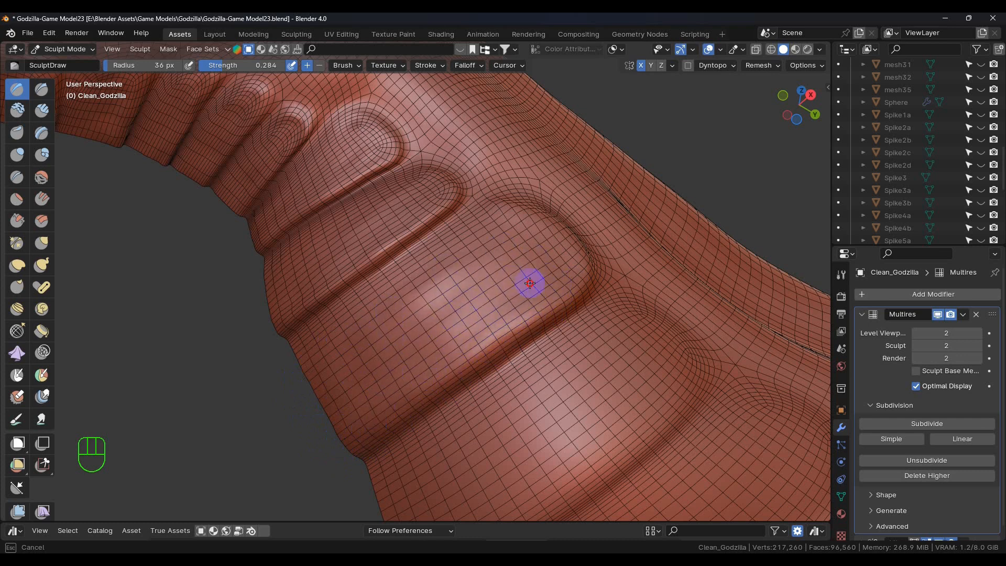
pyautogui.moveTo(496, 236)
pyautogui.mouseDown()
pyautogui.moveTo(298, 360)
pyautogui.moveTo(427, 398)
pyautogui.mouseUp()
# Raise the second-lowest throat fold with the Draw brush and deepen the crease beneath it along its full length
pyautogui.moveTo(427, 398)
pyautogui.mouseDown(button='middle')
pyautogui.moveTo(415, 398)
pyautogui.moveTo(423, 393)
pyautogui.mouseUp(button='middle')
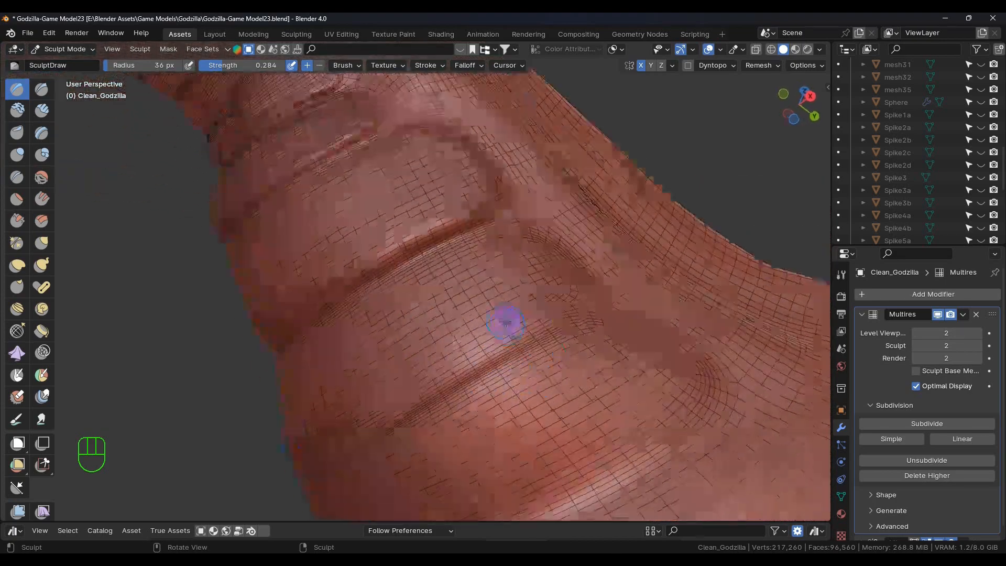
pyautogui.moveTo(552, 178)
pyautogui.mouseDown()
pyautogui.moveTo(604, 206)
pyautogui.moveTo(636, 241)
pyautogui.moveTo(630, 211)
pyautogui.moveTo(564, 170)
pyautogui.moveTo(638, 229)
pyautogui.moveTo(595, 285)
pyautogui.moveTo(636, 249)
pyautogui.moveTo(612, 270)
pyautogui.mouseUp()
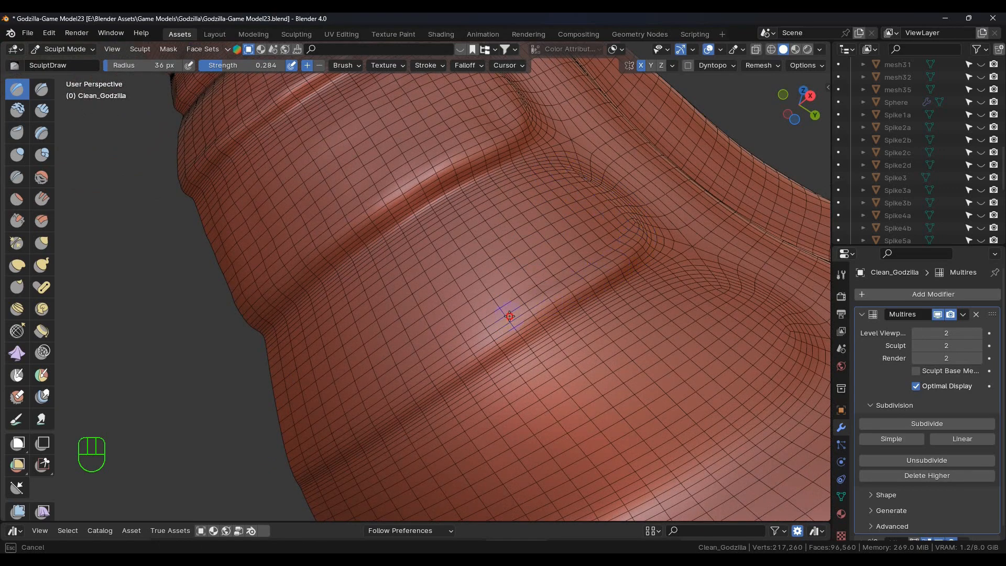
pyautogui.moveTo(509, 316); pyautogui.dragTo(510, 329)
pyautogui.moveTo(469, 360)
pyautogui.mouseDown()
pyautogui.moveTo(290, 475)
pyautogui.moveTo(417, 382)
pyautogui.moveTo(308, 456)
pyautogui.mouseUp()
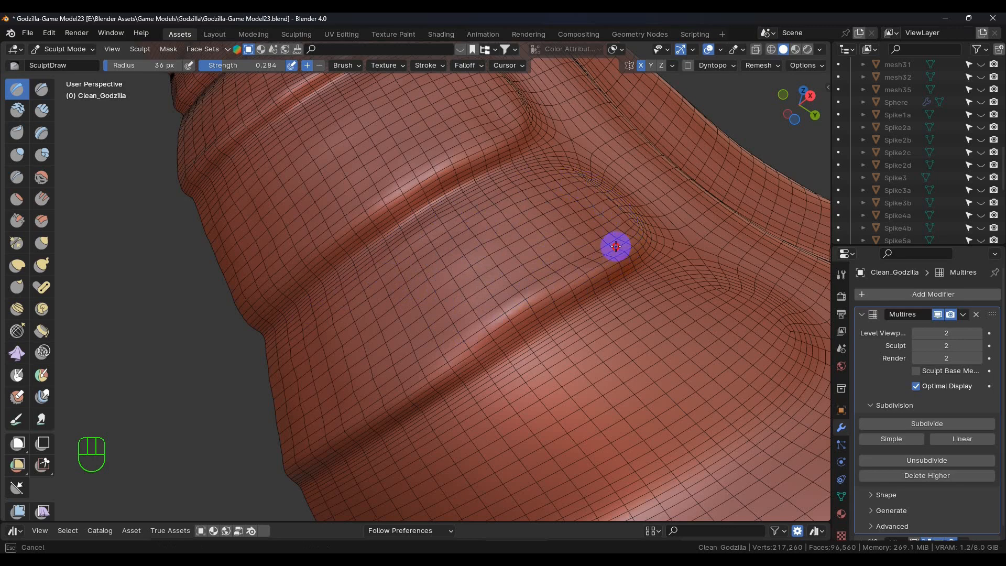
pyautogui.moveTo(612, 240)
pyautogui.mouseDown(button='middle')
pyautogui.moveTo(516, 361)
pyautogui.moveTo(494, 419)
pyautogui.moveTo(547, 406)
pyautogui.mouseUp(button='middle')
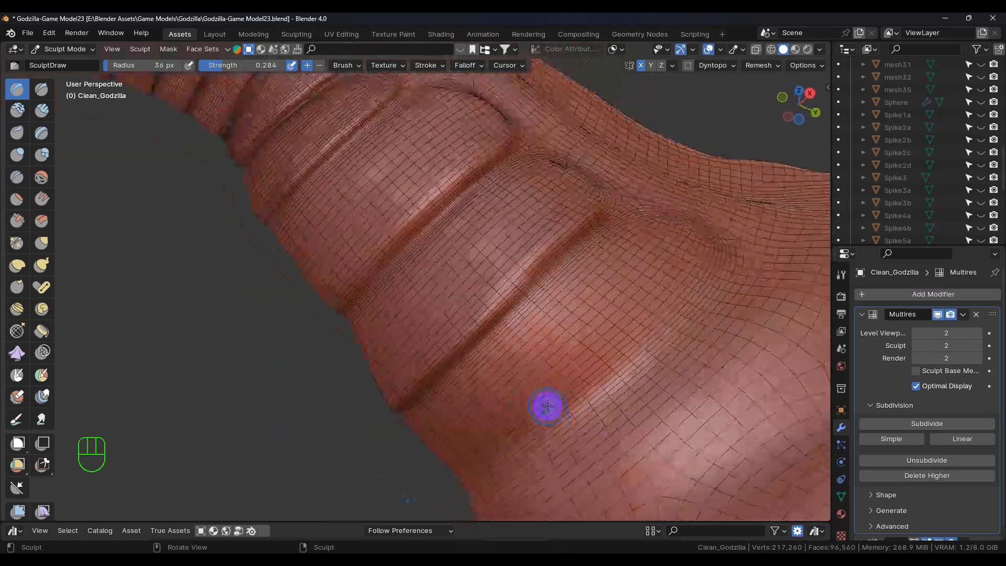
pyautogui.moveTo(568, 330)
pyautogui.mouseDown(button='middle')
pyautogui.moveTo(568, 305)
pyautogui.moveTo(651, 197)
pyautogui.mouseUp(button='middle')
pyautogui.moveTo(659, 126); pyautogui.dragTo(570, 151)
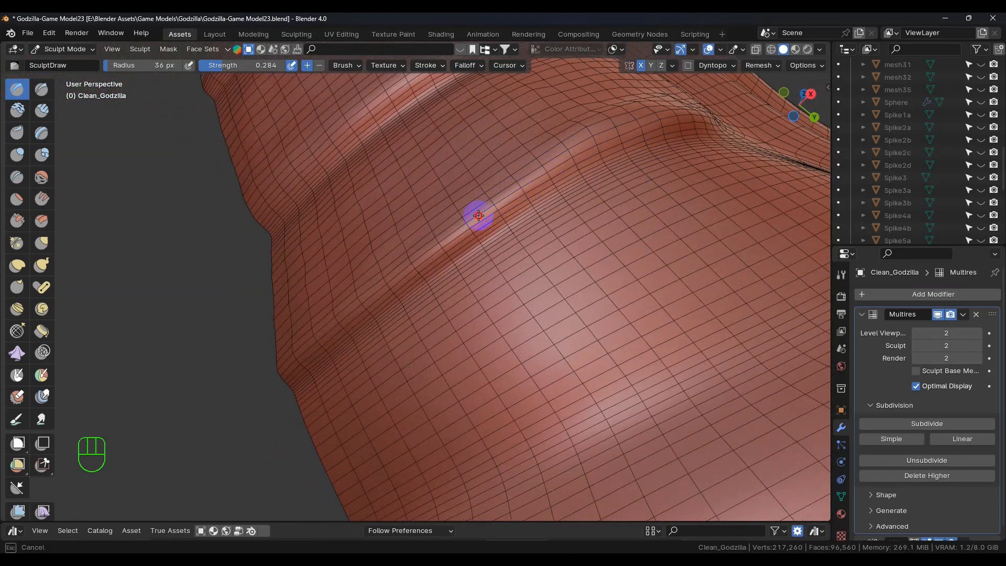
pyautogui.moveTo(622, 138); pyautogui.dragTo(655, 151)
# Sculpt the lowest throat fold with the Draw brush, building its rounded body and carving a sharp crease beneath it
pyautogui.moveTo(656, 150)
pyautogui.mouseDown(button='middle')
pyautogui.moveTo(662, 274)
pyautogui.moveTo(541, 275)
pyautogui.moveTo(537, 239)
pyautogui.mouseUp(button='middle')
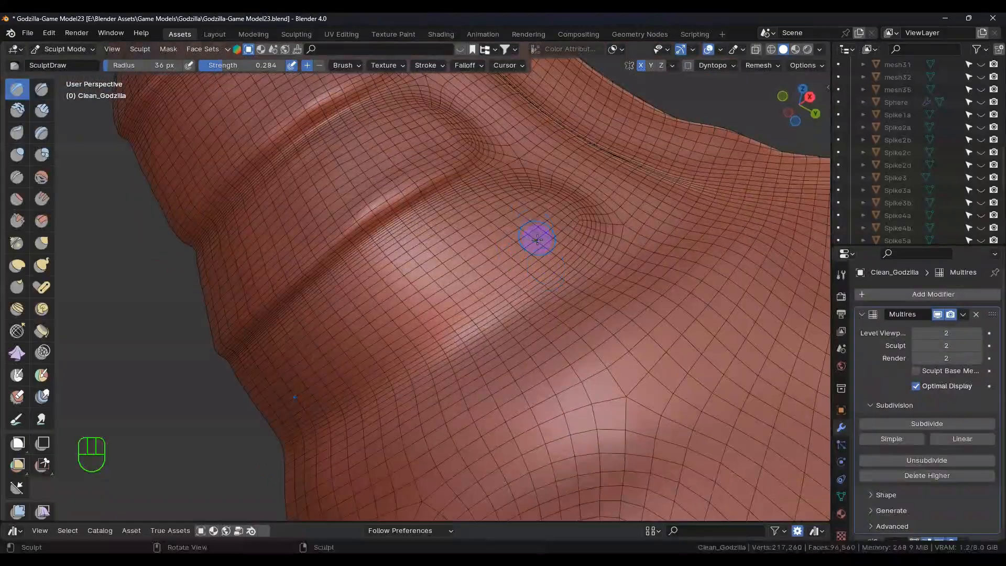
pyautogui.moveTo(498, 190)
pyautogui.mouseDown()
pyautogui.moveTo(561, 197)
pyautogui.moveTo(545, 202)
pyautogui.moveTo(590, 225)
pyautogui.moveTo(494, 173)
pyautogui.moveTo(568, 250)
pyautogui.moveTo(260, 446)
pyautogui.moveTo(298, 414)
pyautogui.moveTo(325, 404)
pyautogui.moveTo(294, 422)
pyautogui.moveTo(408, 359)
pyautogui.moveTo(411, 346)
pyautogui.moveTo(468, 328)
pyautogui.mouseUp()
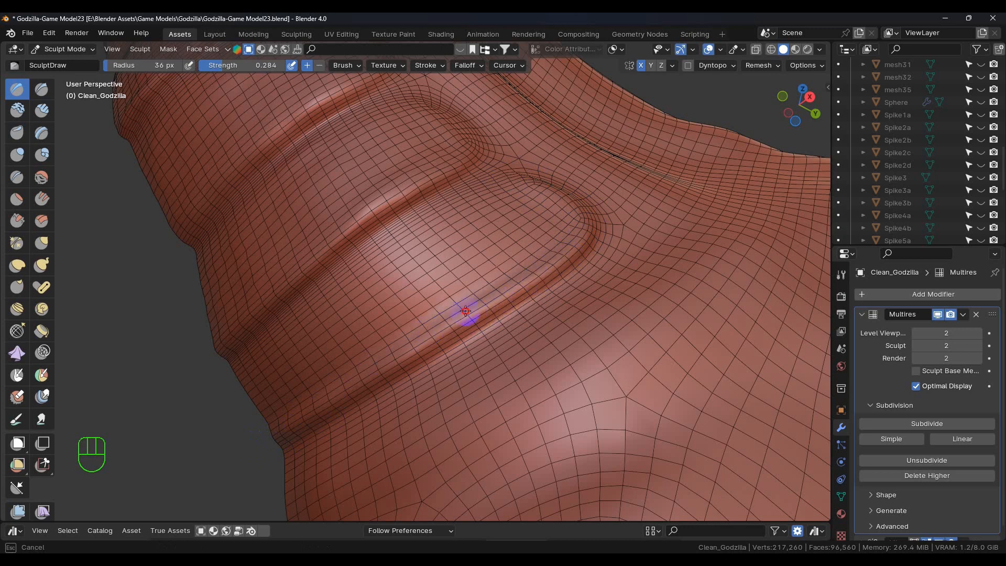
pyautogui.moveTo(361, 378)
pyautogui.mouseDown()
pyautogui.moveTo(269, 426)
pyautogui.moveTo(261, 413)
pyautogui.moveTo(279, 384)
pyautogui.moveTo(245, 395)
pyautogui.moveTo(309, 383)
pyautogui.moveTo(288, 406)
pyautogui.moveTo(323, 384)
pyautogui.moveTo(297, 404)
pyautogui.moveTo(384, 332)
pyautogui.moveTo(355, 369)
pyautogui.moveTo(481, 298)
pyautogui.mouseUp()
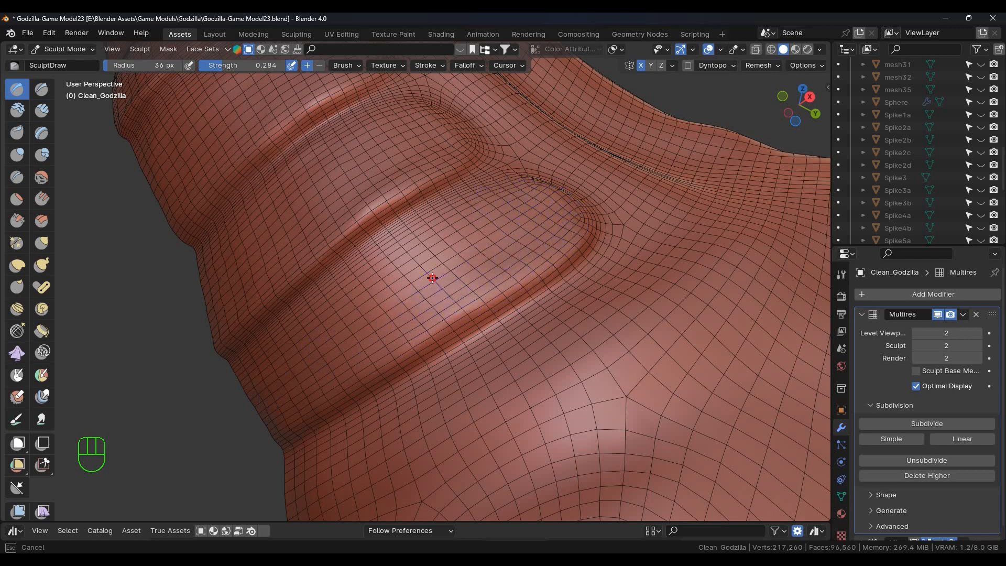
pyautogui.moveTo(415, 345)
pyautogui.mouseDown()
pyautogui.moveTo(460, 331)
pyautogui.moveTo(515, 293)
pyautogui.mouseUp()
pyautogui.moveTo(586, 245)
pyautogui.mouseDown()
pyautogui.moveTo(584, 216)
pyautogui.moveTo(550, 279)
pyautogui.mouseUp()
pyautogui.moveTo(396, 362)
pyautogui.mouseDown()
pyautogui.moveTo(276, 445)
pyautogui.moveTo(285, 425)
pyautogui.moveTo(259, 436)
pyautogui.moveTo(393, 368)
pyautogui.moveTo(258, 397)
pyautogui.moveTo(288, 370)
pyautogui.moveTo(272, 369)
pyautogui.mouseUp()
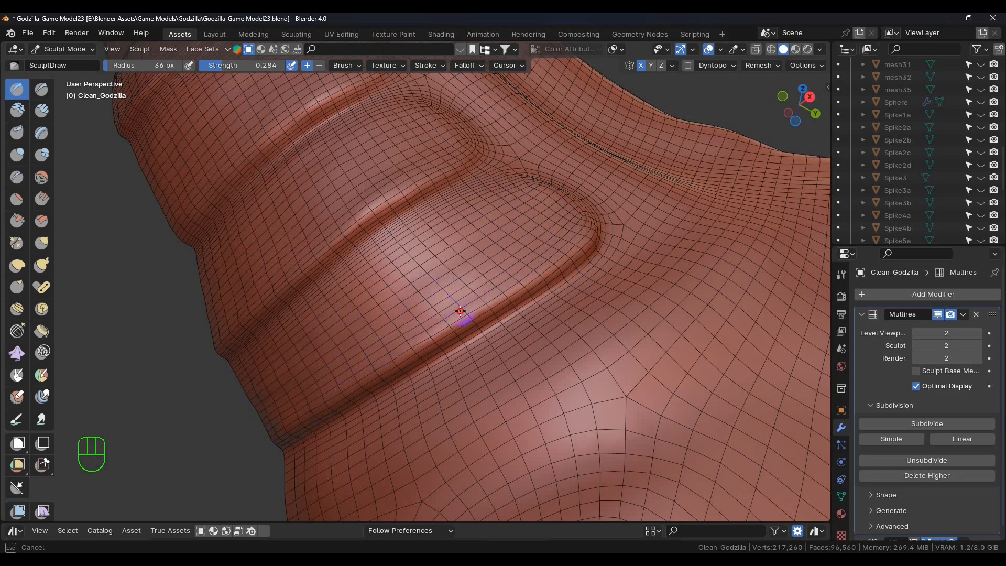
# Soften the upper and middle throat folds and their creases with the Smooth brush
pyautogui.scroll(-5, 495, 289)
pyautogui.moveTo(426, 323); pyautogui.dragTo(440, 355, button='middle')
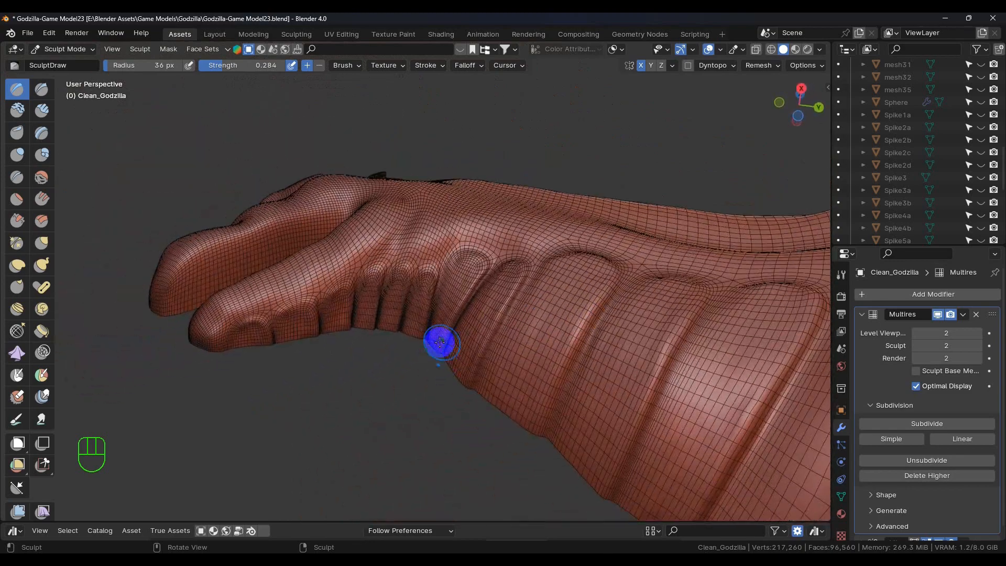
pyautogui.click(43, 178)
pyautogui.scroll(2, 307, 327)
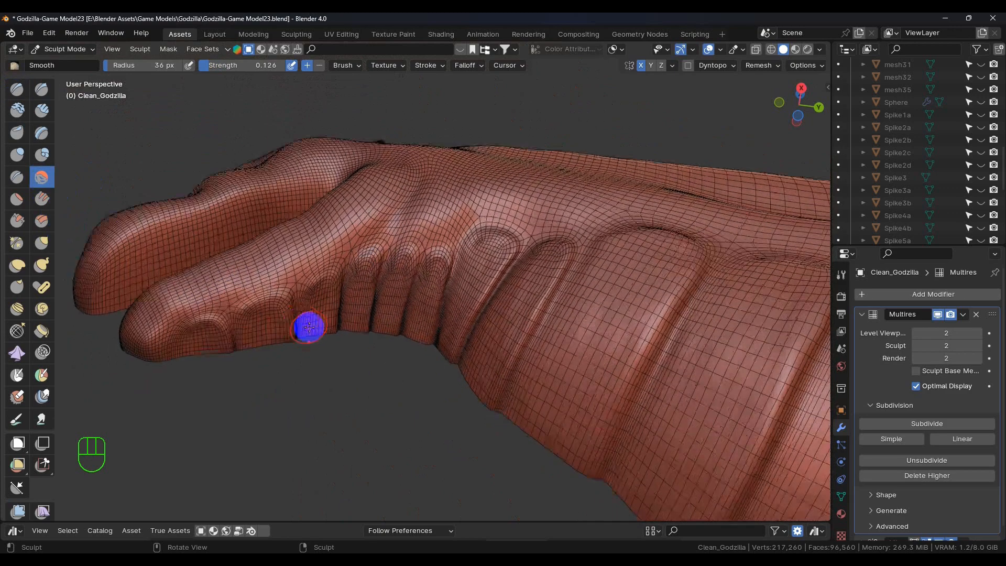
pyautogui.keyDown('shift'); pyautogui.moveTo(352, 313); pyautogui.dragTo(380, 313, button='middle'); pyautogui.keyUp('shift')
pyautogui.scroll(1, 383, 309)
pyautogui.moveTo(390, 299)
pyautogui.mouseDown()
pyautogui.moveTo(402, 267)
pyautogui.moveTo(334, 290)
pyautogui.moveTo(332, 324)
pyautogui.moveTo(291, 323)
pyautogui.moveTo(465, 290)
pyautogui.moveTo(400, 265)
pyautogui.moveTo(620, 279)
pyautogui.moveTo(576, 247)
pyautogui.moveTo(509, 336)
pyautogui.moveTo(665, 236)
pyautogui.moveTo(586, 312)
pyautogui.moveTo(594, 281)
pyautogui.mouseUp()
pyautogui.moveTo(593, 282)
pyautogui.mouseDown(button='middle')
pyautogui.moveTo(690, 355)
pyautogui.moveTo(598, 292)
pyautogui.mouseUp(button='middle')
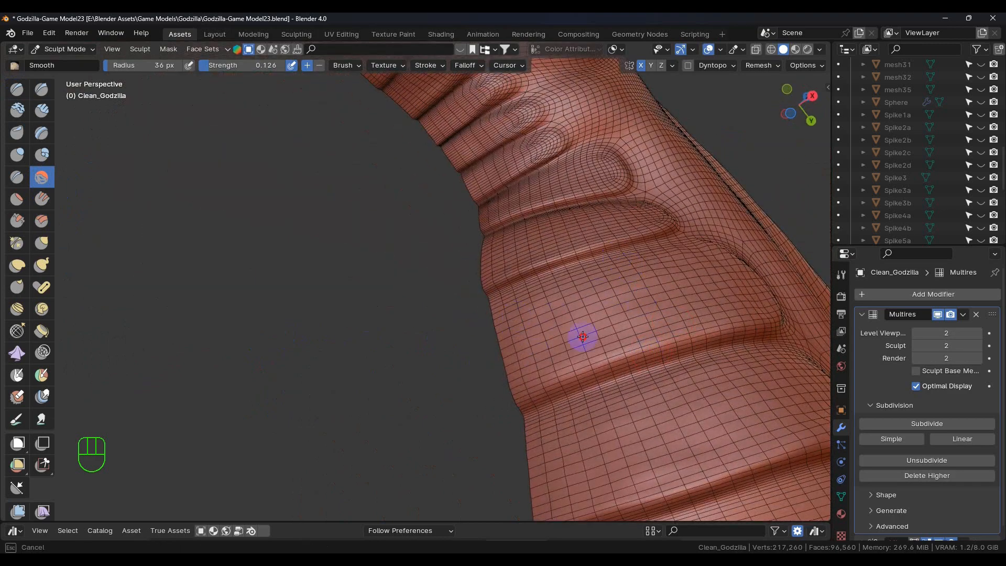
pyautogui.moveTo(515, 292)
pyautogui.mouseDown(button='middle')
pyautogui.moveTo(651, 309)
pyautogui.moveTo(582, 237)
pyautogui.mouseUp(button='middle')
pyautogui.moveTo(565, 199)
pyautogui.mouseDown()
pyautogui.moveTo(496, 278)
pyautogui.moveTo(618, 319)
pyautogui.moveTo(590, 411)
pyautogui.moveTo(642, 378)
pyautogui.mouseUp()
# Smooth the lower throat folds and their front edges, and check the result on the whole head and neck
pyautogui.moveTo(548, 389)
pyautogui.mouseDown(button='middle')
pyautogui.moveTo(541, 319)
pyautogui.moveTo(571, 372)
pyautogui.moveTo(717, 298)
pyautogui.mouseUp(button='middle')
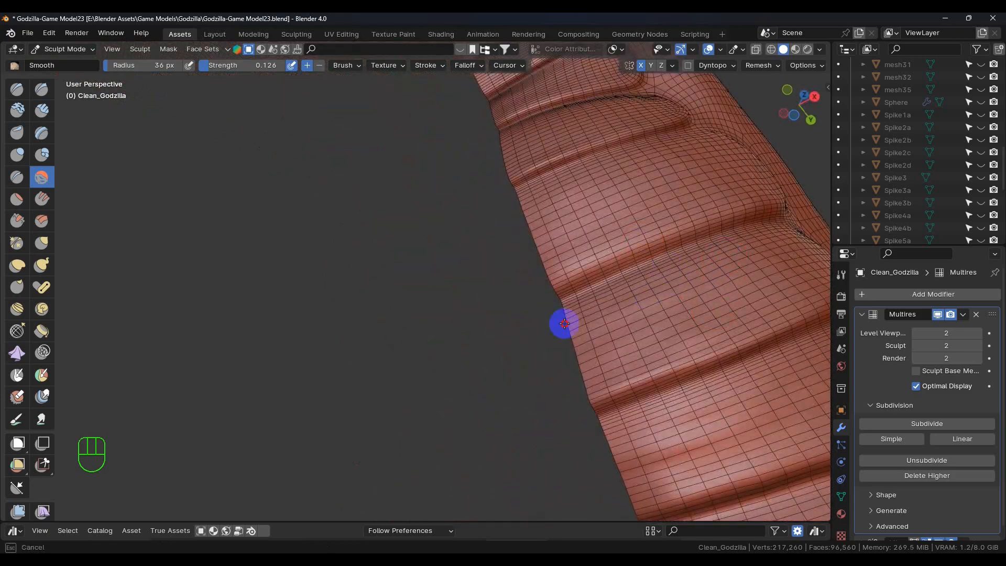
pyautogui.moveTo(652, 288)
pyautogui.mouseDown(button='middle')
pyautogui.moveTo(597, 354)
pyautogui.moveTo(637, 288)
pyautogui.mouseUp(button='middle')
pyautogui.moveTo(689, 309)
pyautogui.mouseDown(button='middle')
pyautogui.moveTo(653, 377)
pyautogui.moveTo(486, 328)
pyautogui.mouseUp(button='middle')
pyautogui.moveTo(561, 282)
pyautogui.mouseDown(button='middle')
pyautogui.moveTo(615, 296)
pyautogui.moveTo(574, 360)
pyautogui.mouseUp(button='middle')
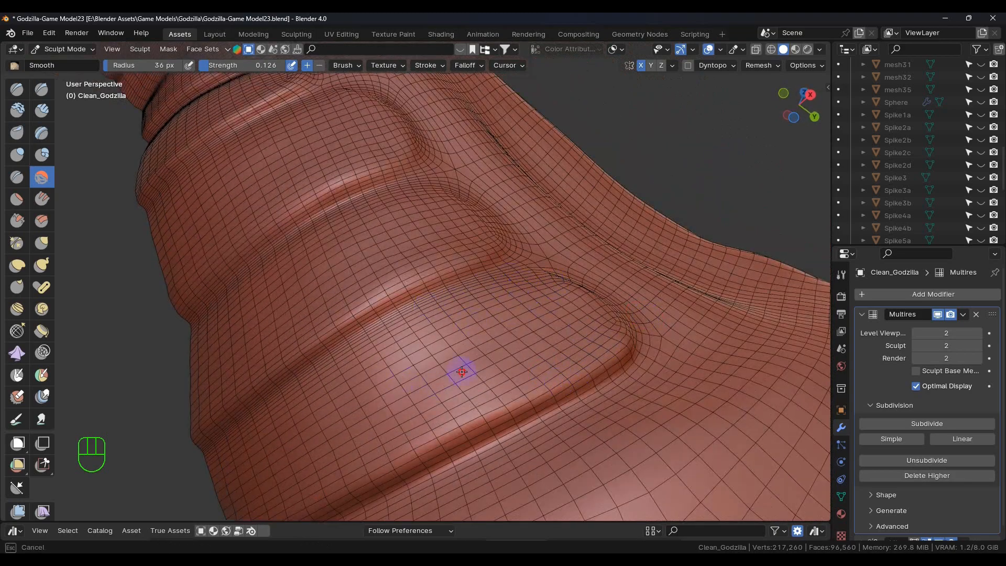
pyautogui.scroll(-3, 460, 392)
pyautogui.moveTo(445, 433); pyautogui.dragTo(522, 429, button='middle')
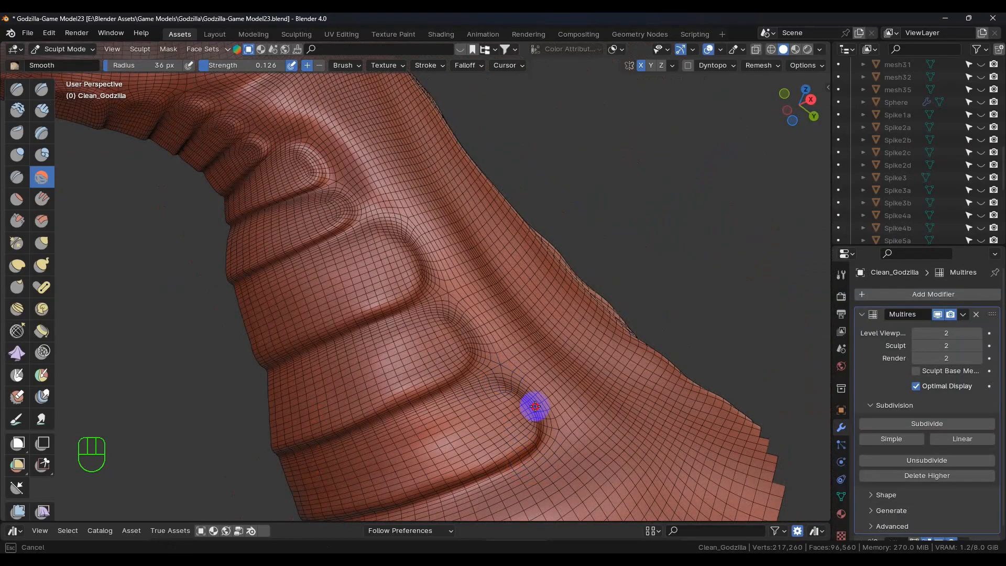
pyautogui.moveTo(477, 488); pyautogui.dragTo(459, 428, button='middle')
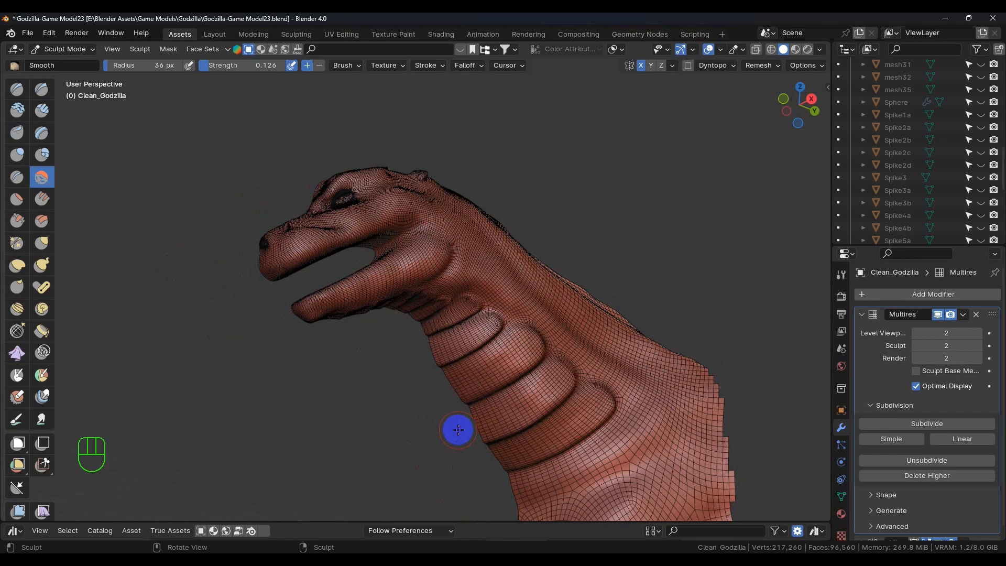